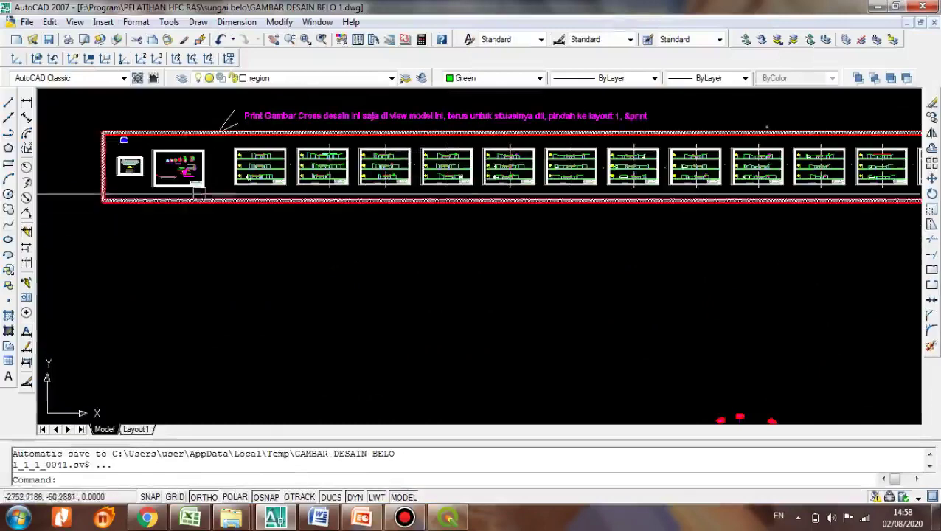
Examine the three river cross-sections and their station labels on the first cross-section sheet.
scroll(206, 199, up, 5)
scroll(304, 141, down, 2)
click(460, 210)
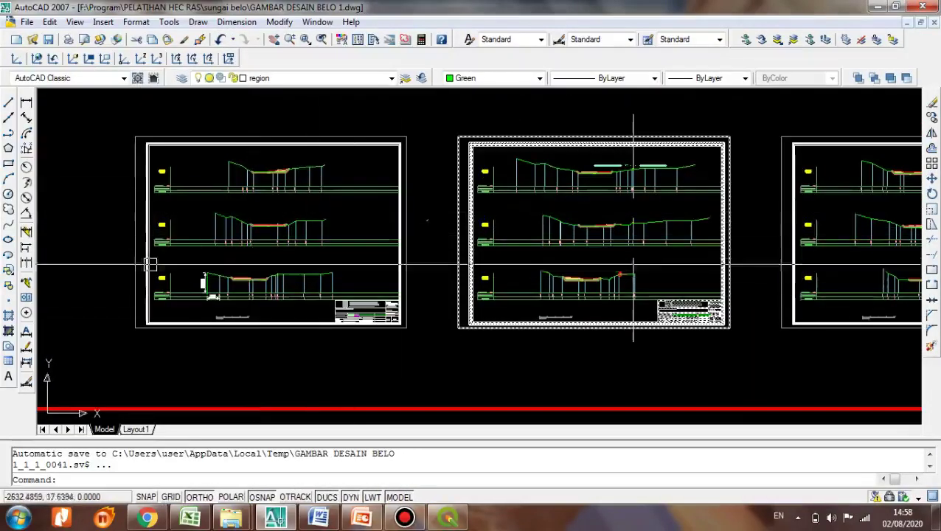
key(Escape)
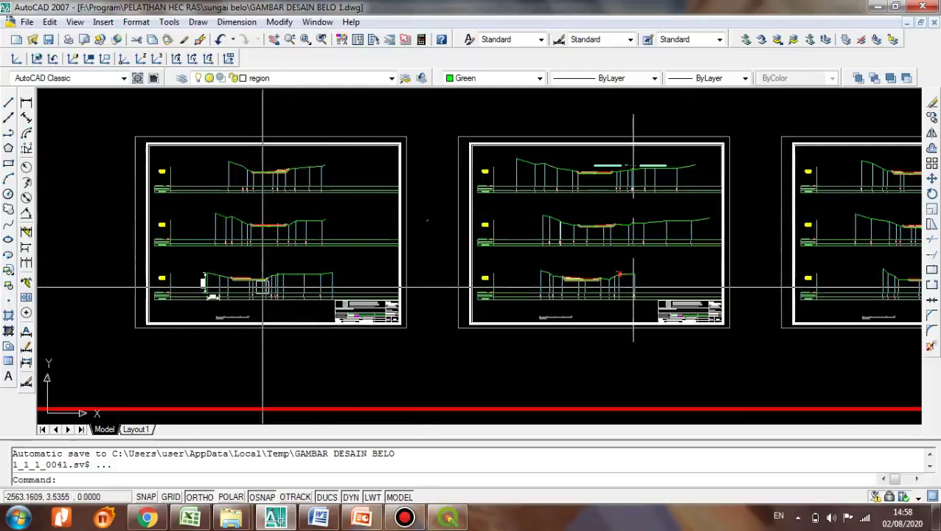
scroll(263, 288, up, 3)
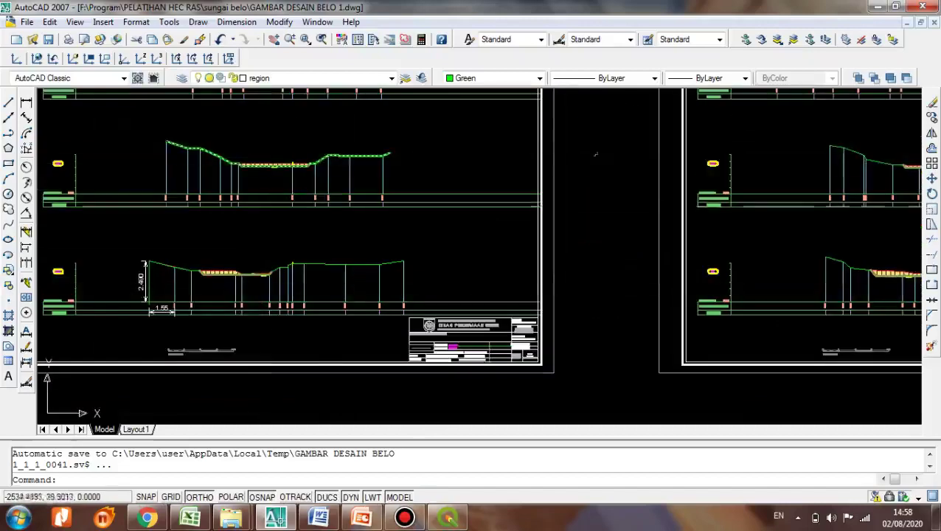
scroll(320, 214, down, 5)
scroll(311, 185, up, 8)
scroll(297, 236, down, 6)
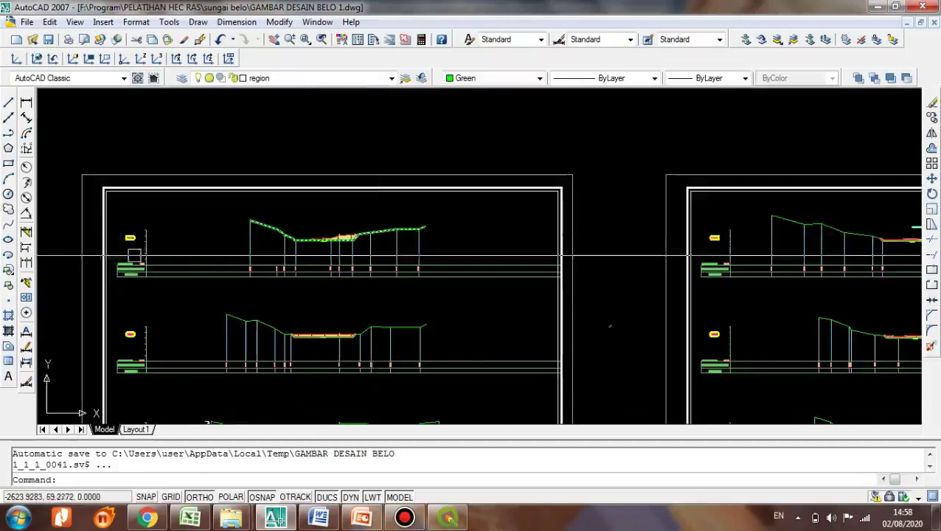
scroll(134, 243, up, 6)
scroll(273, 190, down, 3)
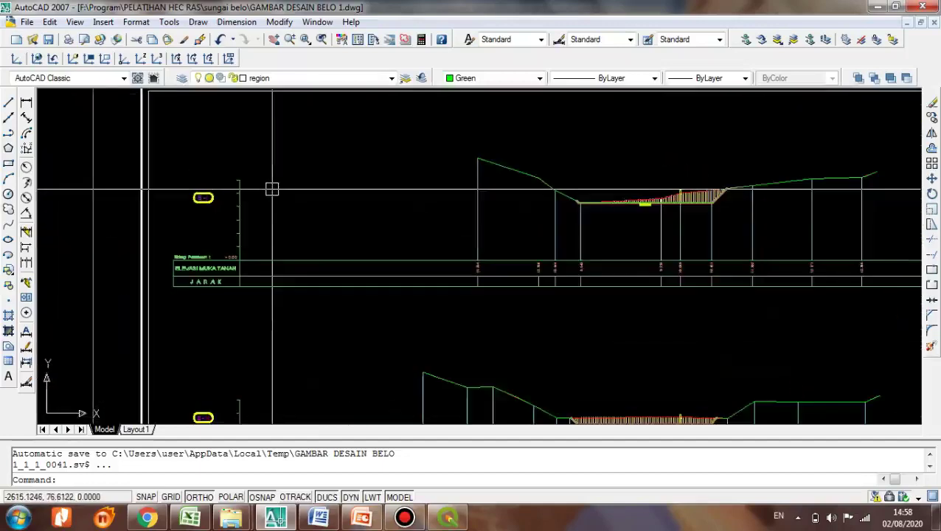
scroll(272, 189, down, 4)
click(293, 261)
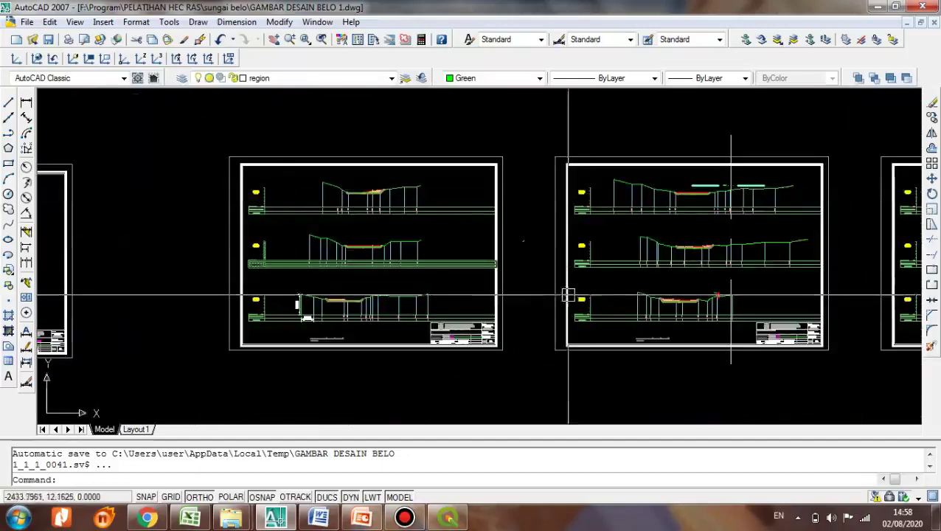
Examine the sheet layout and the channel and right-bank ground line of the first sheet's lowest cross-section.
scroll(636, 306, up, 5)
scroll(533, 247, down, 3)
scroll(546, 241, down, 4)
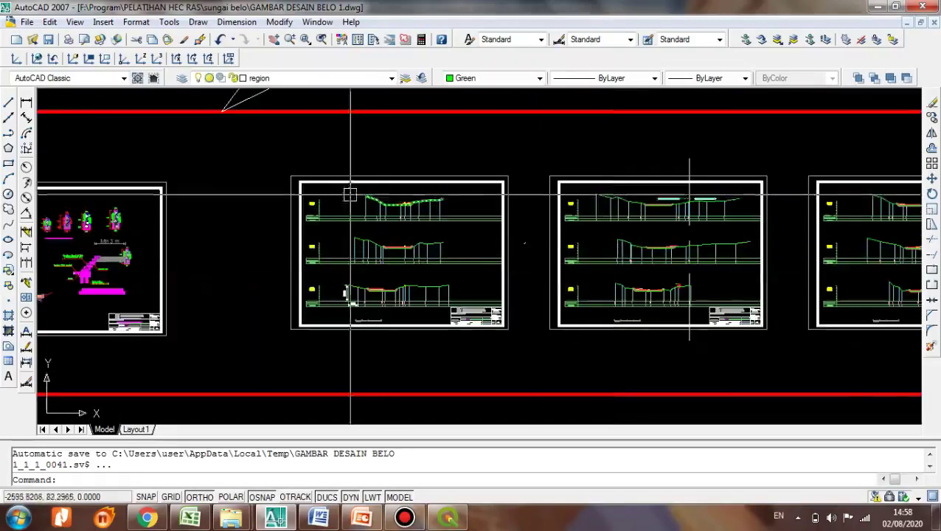
scroll(398, 256, up, 3)
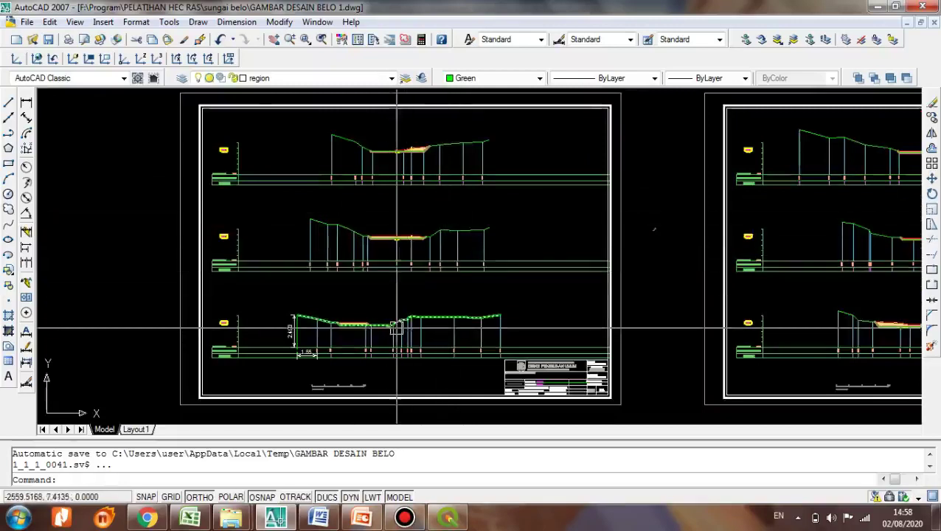
scroll(419, 325, up, 3)
click(463, 325)
click(455, 318)
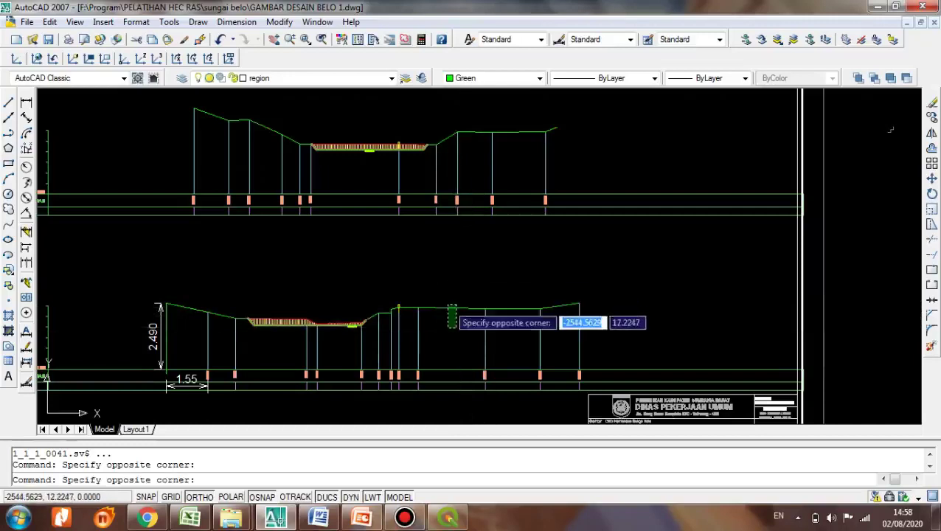
click(441, 295)
key(Escape)
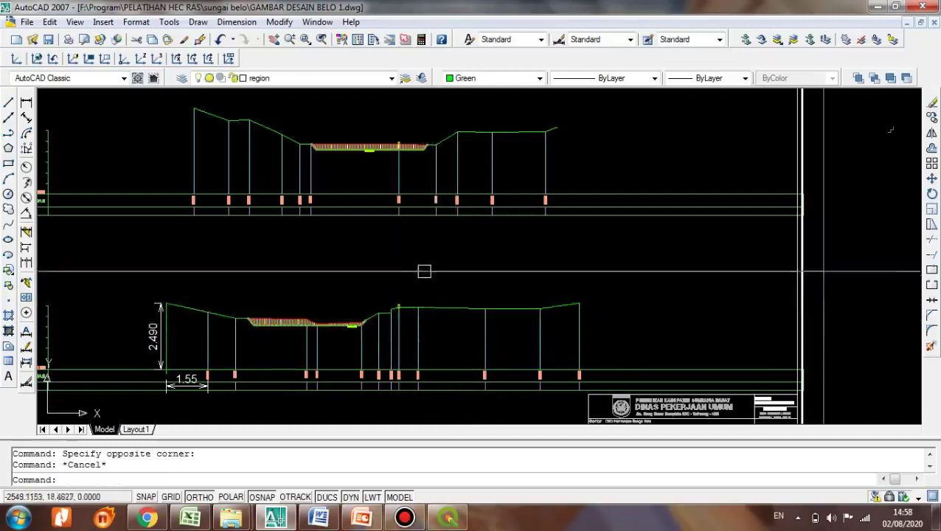
Examine the second sheet's lowest cross-section and select its stepped ground line beside the retaining wall.
scroll(324, 228, down, 4)
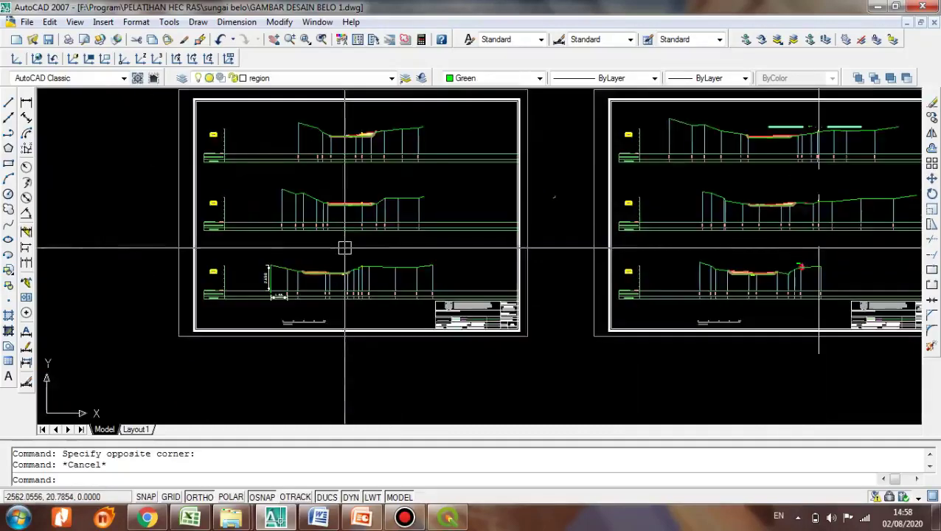
scroll(344, 248, down, 2)
scroll(533, 228, up, 5)
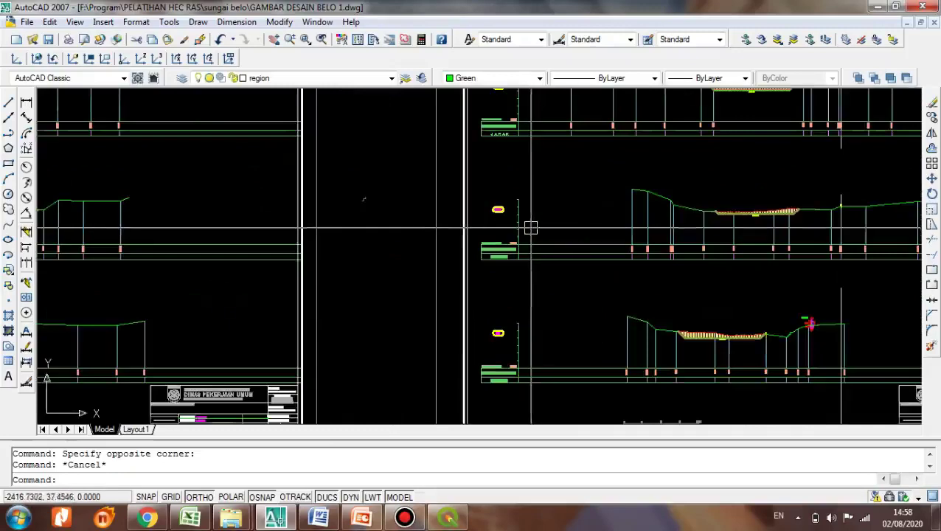
scroll(504, 345, up, 4)
scroll(505, 345, down, 6)
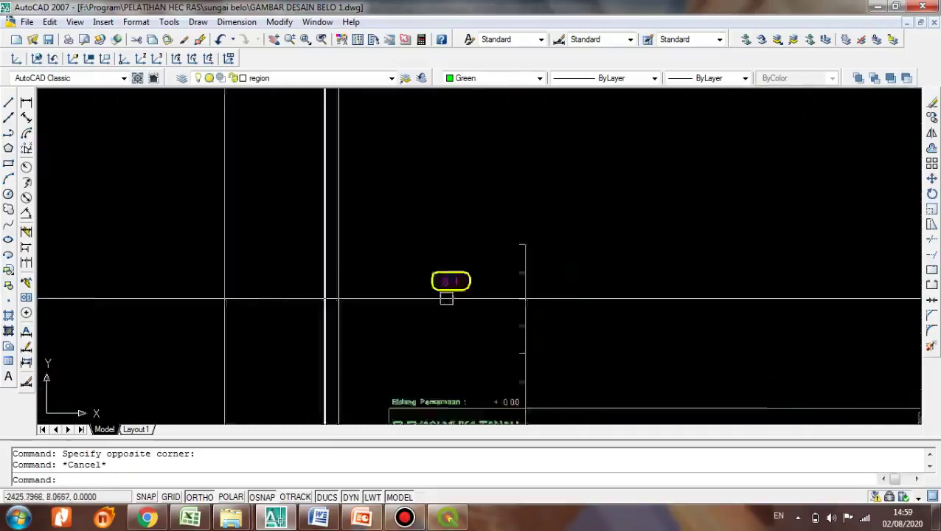
scroll(743, 310, up, 8)
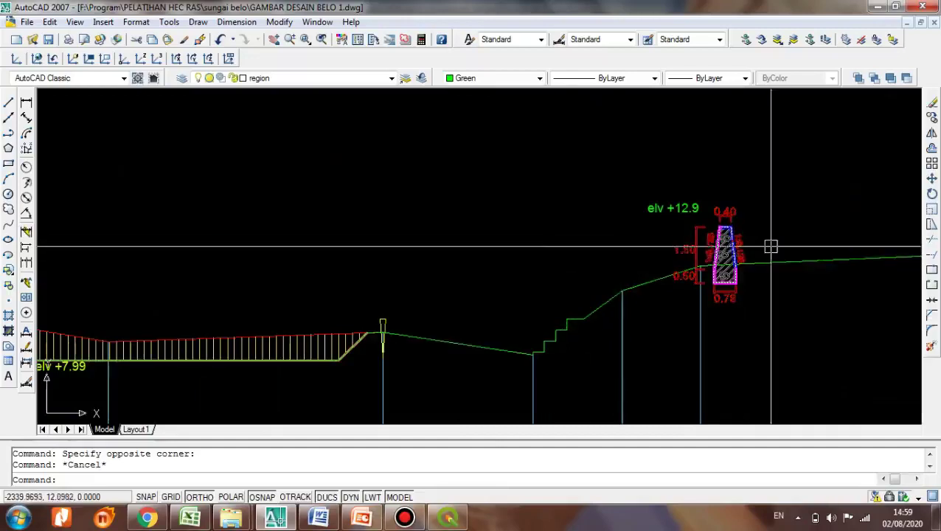
click(582, 343)
click(563, 306)
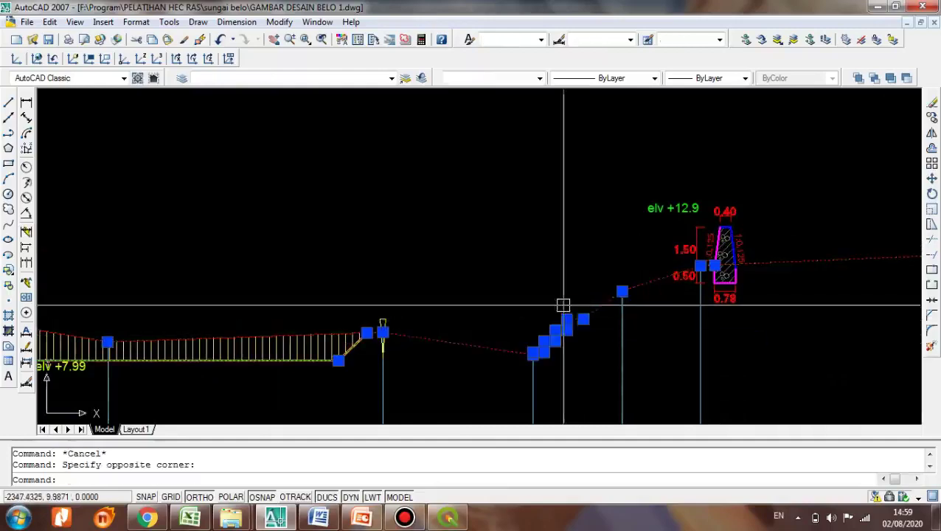
Examine the upper and middle cross-sections on the third cross-section sheet.
scroll(483, 296, down, 5)
scroll(488, 314, down, 2)
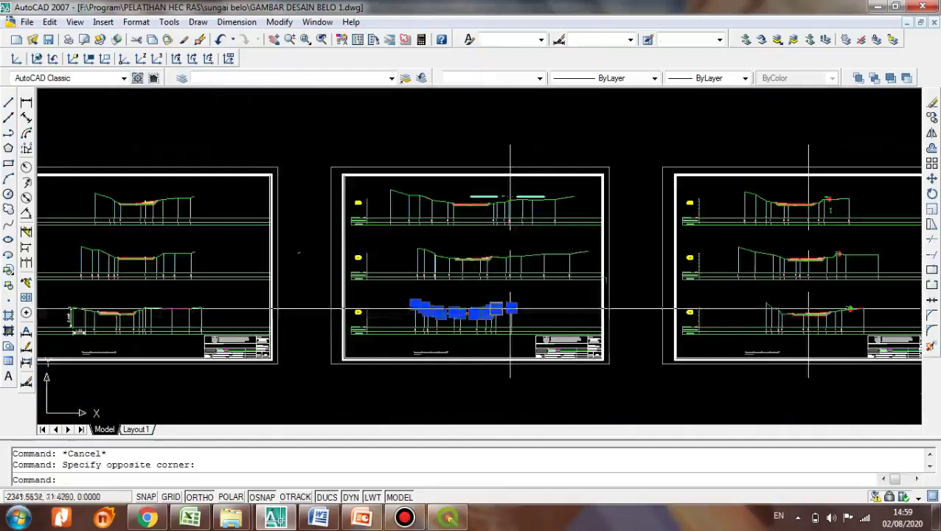
scroll(815, 196, up, 6)
scroll(663, 227, down, 4)
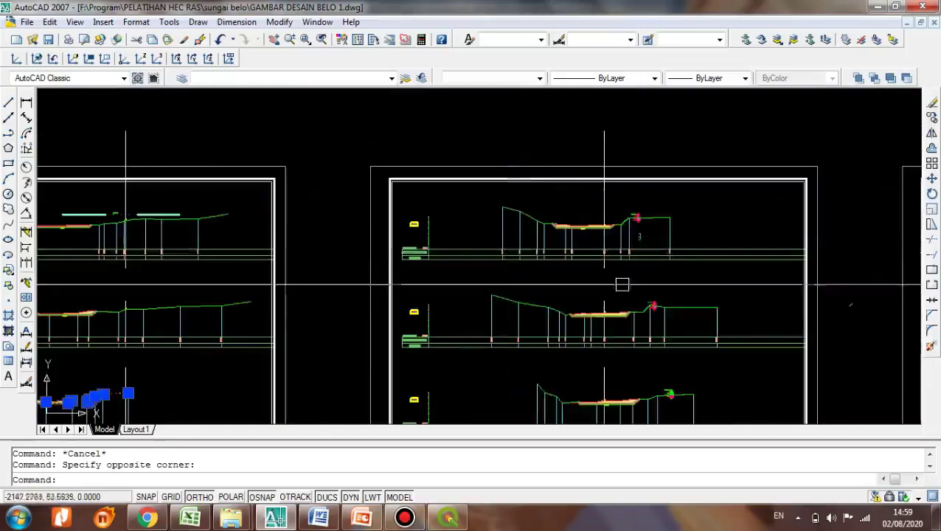
scroll(622, 282, up, 5)
scroll(660, 298, down, 2)
scroll(596, 266, down, 4)
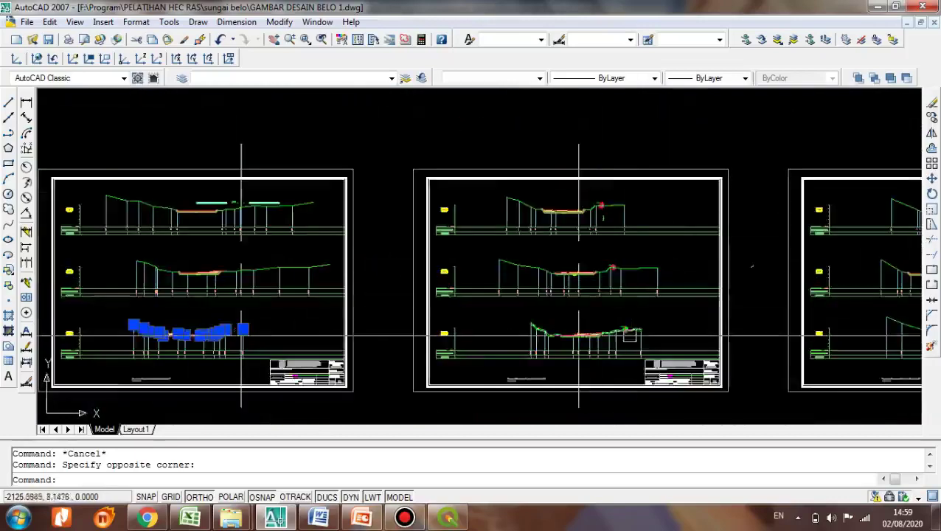
Select the elevation label and wall detail in the third sheet's lowest cross-section and examine the wall's placement on the bank.
scroll(629, 332, up, 8)
click(514, 199)
click(574, 310)
click(472, 205)
click(584, 335)
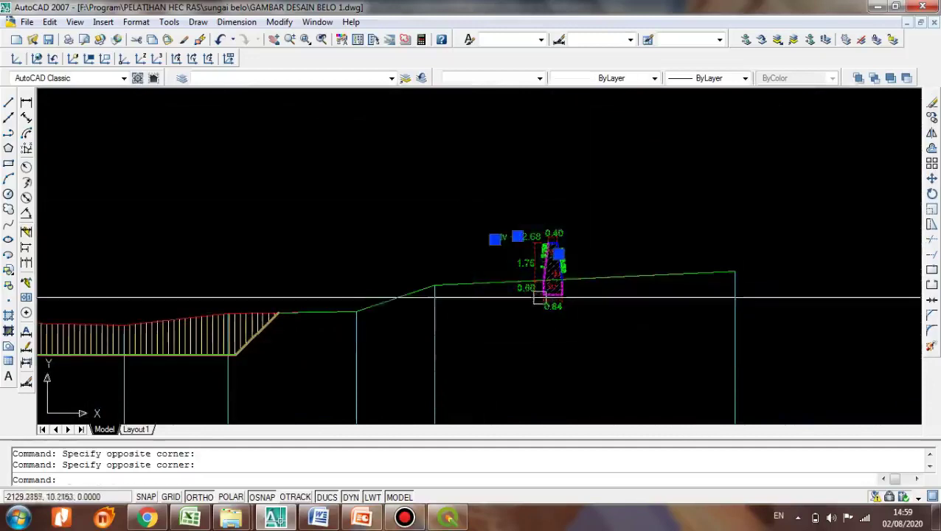
scroll(639, 299, down, 3)
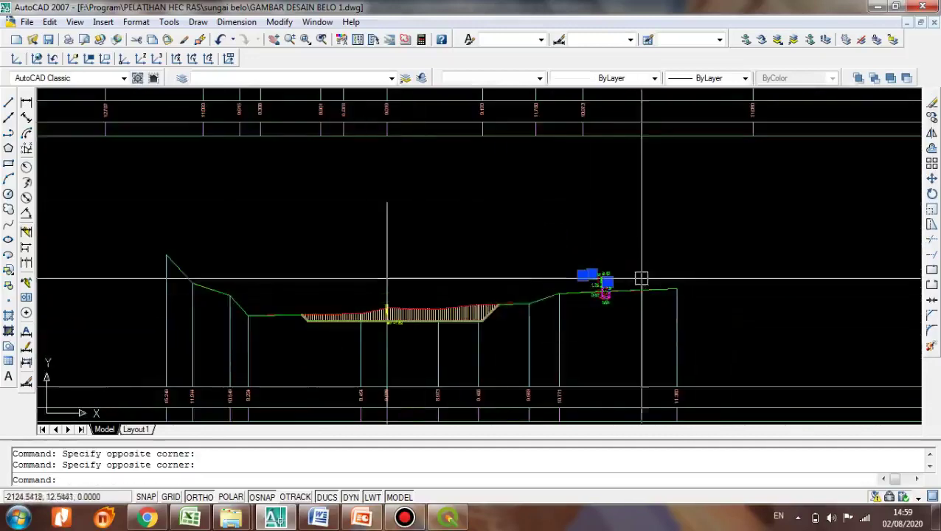
scroll(642, 288, up, 5)
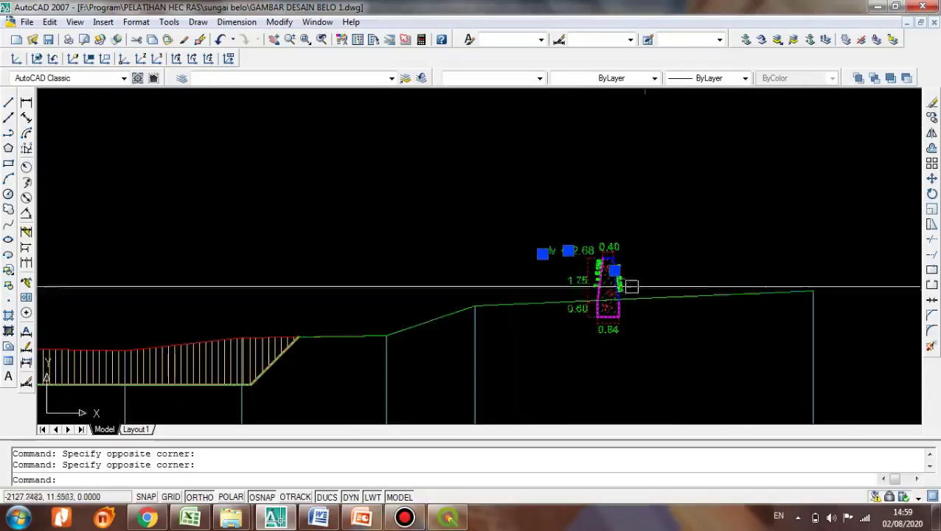
scroll(695, 264, down, 3)
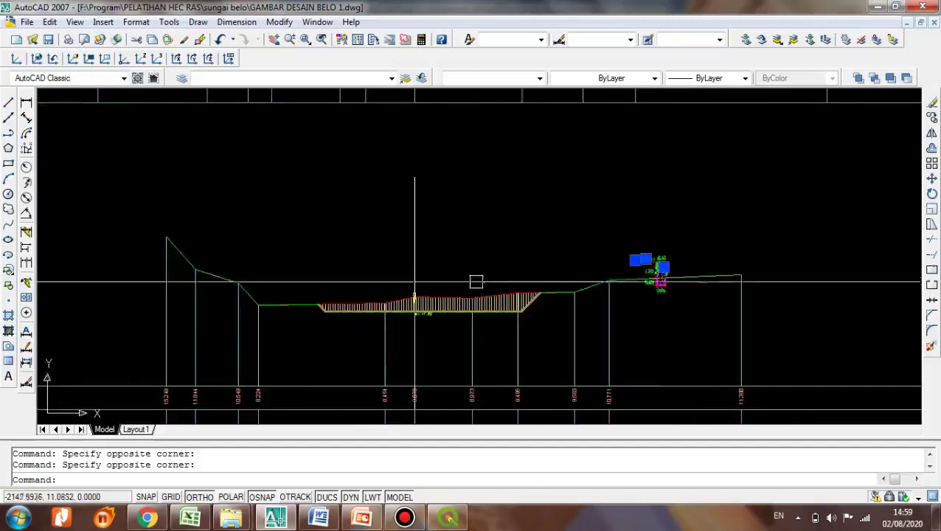
scroll(384, 303, down, 3)
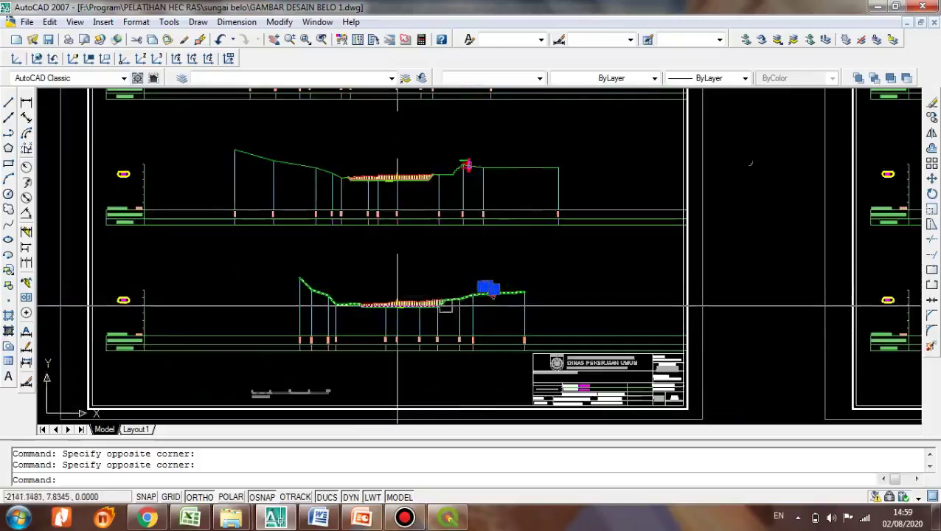
Examine the three cross-sections on the fourth sheet, including the wall on the right bank of the lowest one.
scroll(405, 305, down, 4)
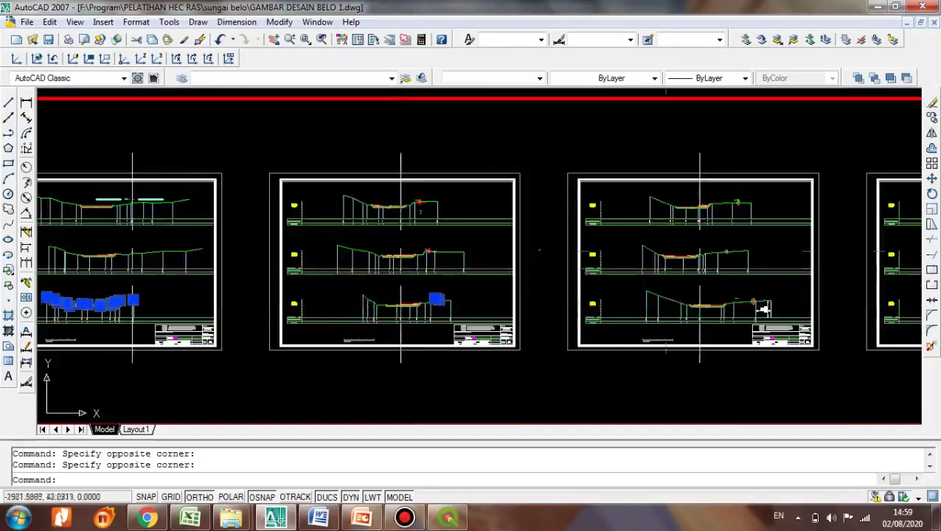
scroll(714, 201, up, 3)
click(682, 181)
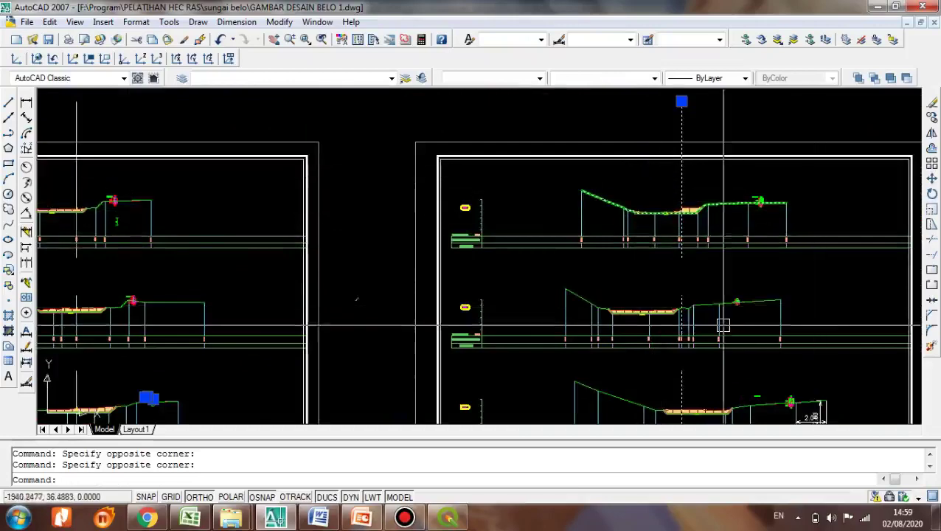
scroll(721, 325, up, 5)
scroll(751, 289, down, 10)
scroll(571, 285, up, 5)
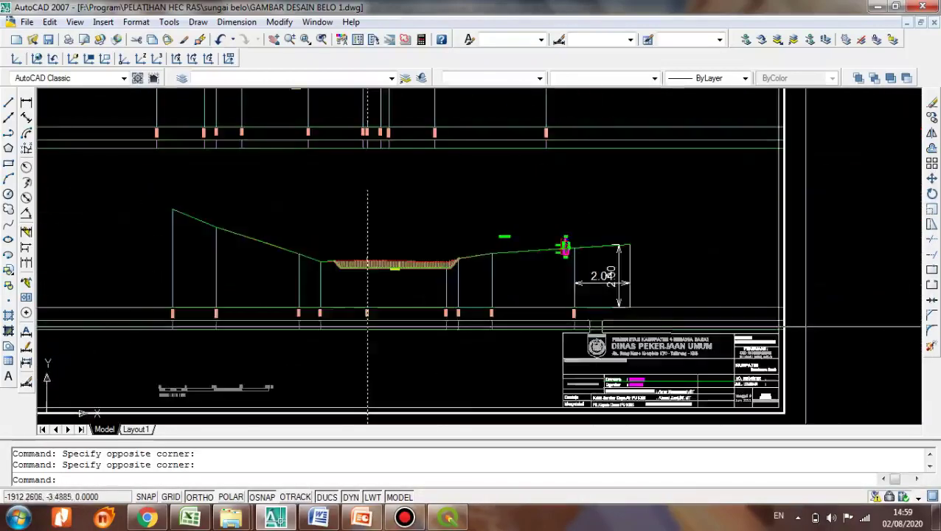
scroll(563, 251, down, 4)
Examine the stone-filled gabion revetment and its annotations in the fifth sheet's middle cross-section.
scroll(445, 241, up, 6)
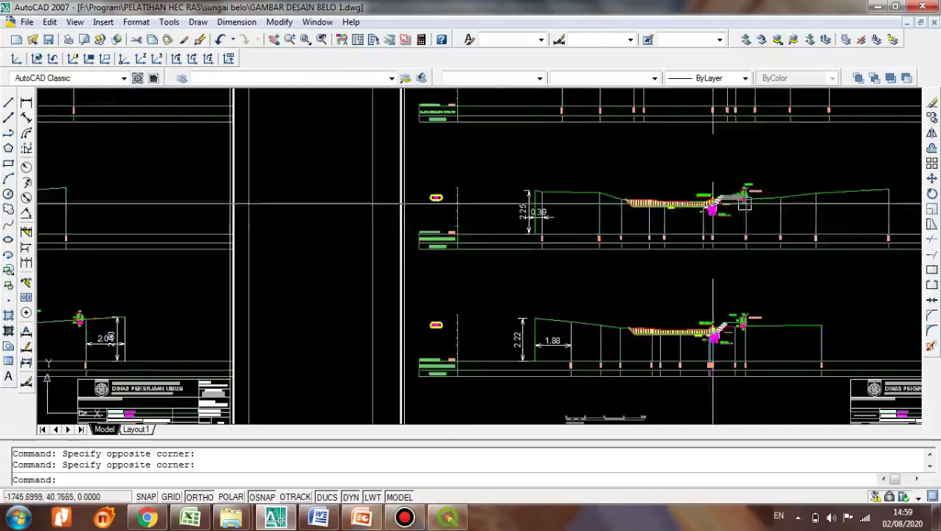
scroll(599, 263, down, 3)
scroll(599, 263, up, 1)
scroll(582, 288, down, 3)
scroll(577, 252, up, 6)
scroll(564, 233, down, 5)
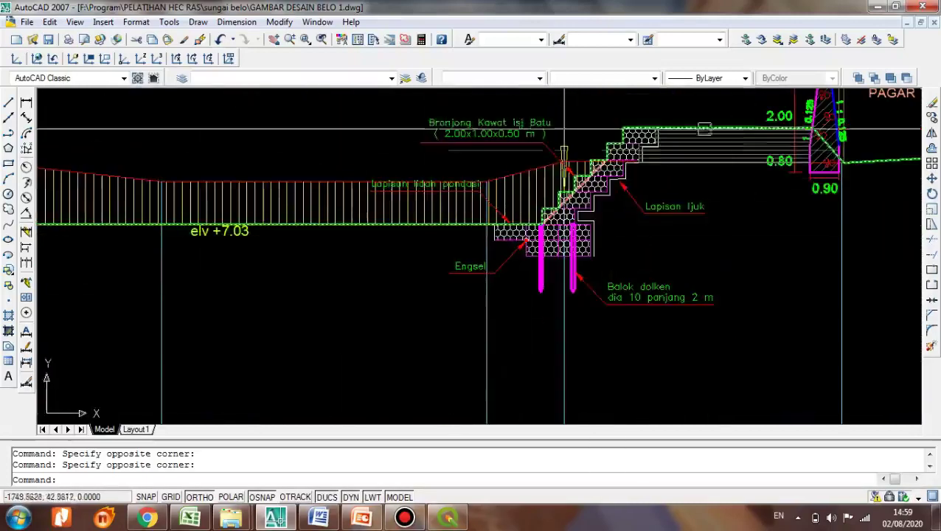
scroll(594, 168, down, 4)
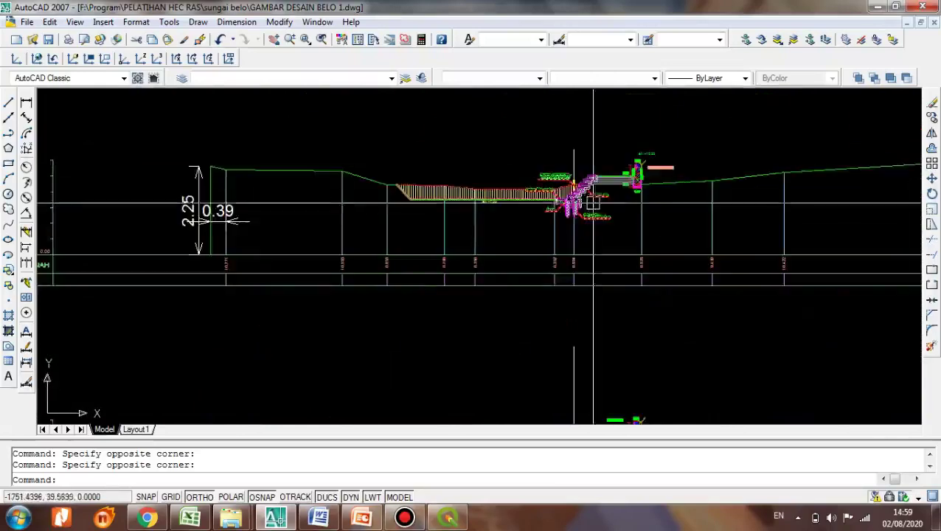
Compare the gabion revetments and PAGAR TEMBOK wall details in the fifth sheet's lowest and middle cross-sections.
scroll(596, 176, up, 2)
scroll(589, 275, up, 5)
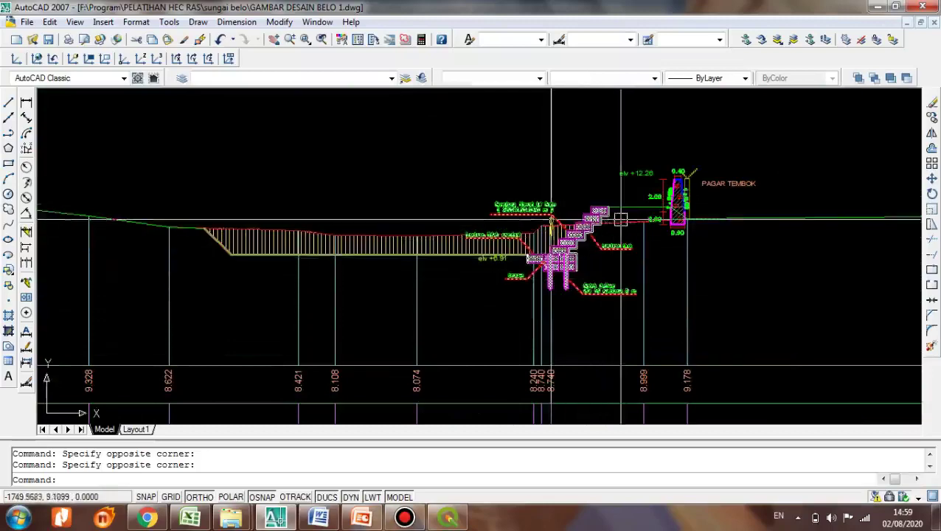
scroll(550, 259, down, 3)
scroll(545, 258, down, 2)
scroll(498, 184, up, 6)
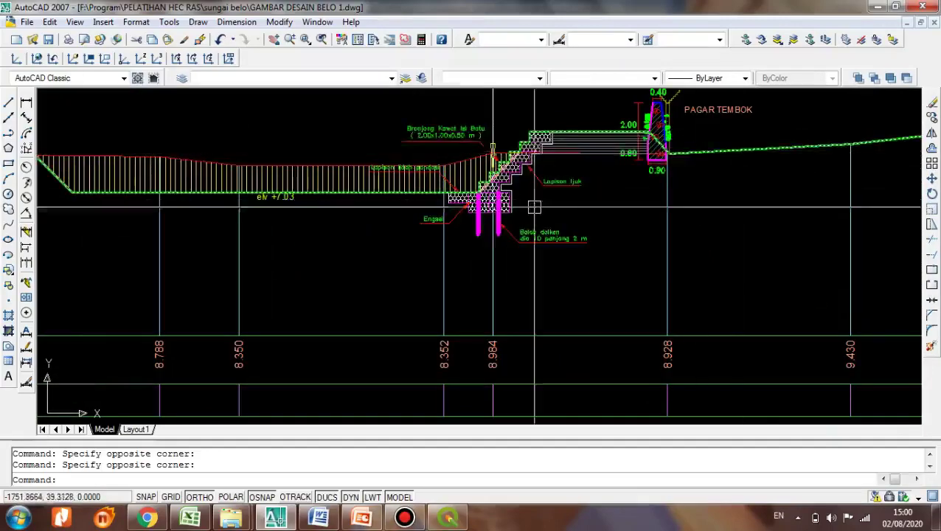
scroll(535, 210, down, 3)
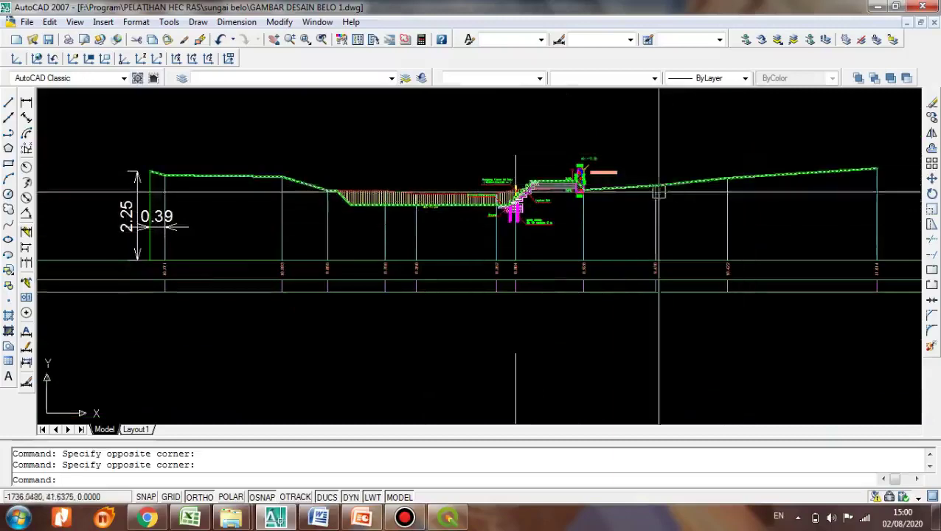
scroll(659, 192, up, 6)
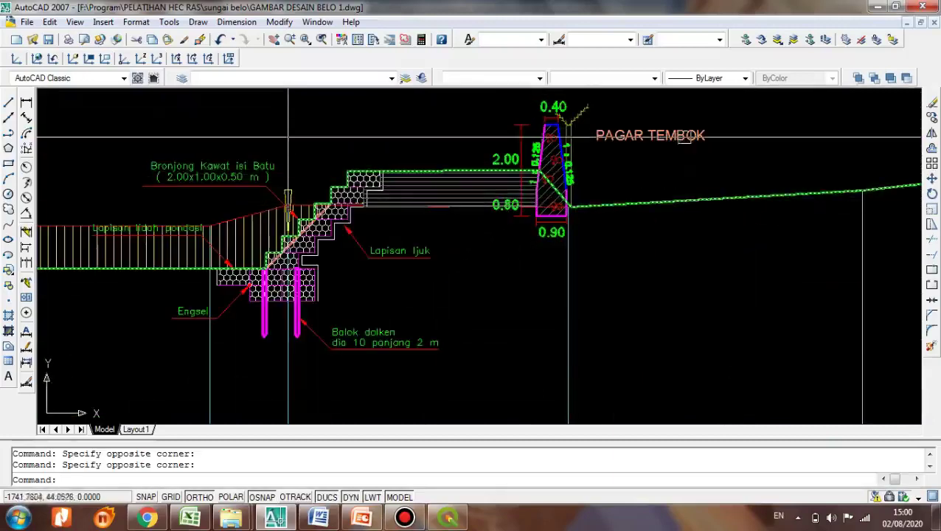
scroll(536, 194, down, 4)
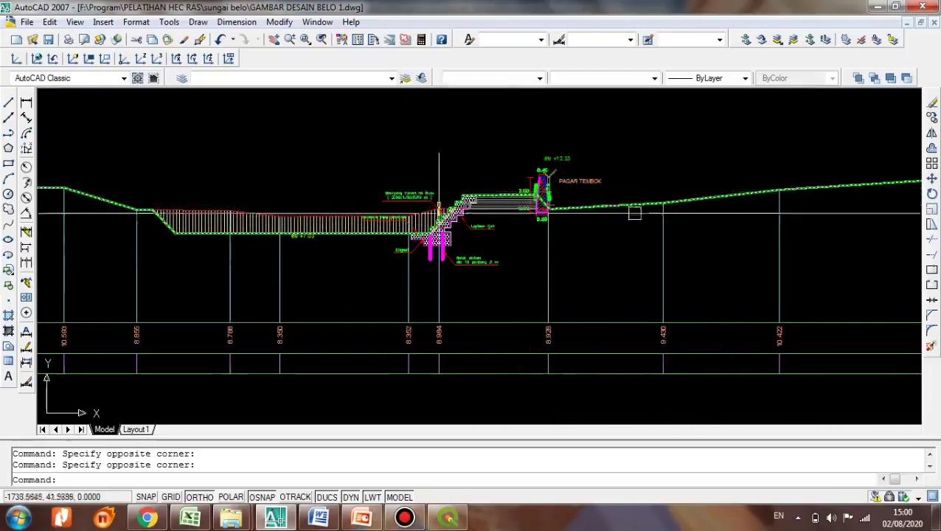
scroll(634, 212, down, 1)
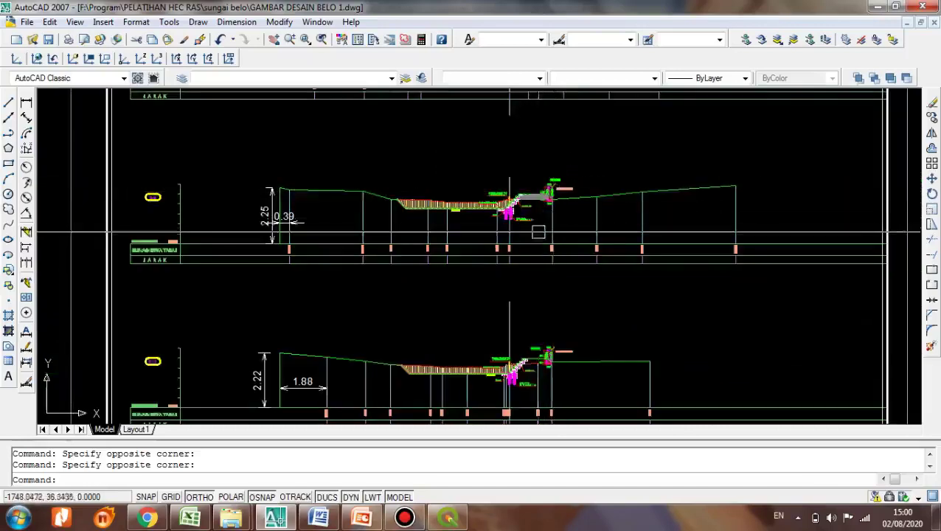
Survey the full row of cross-section sheets and the printing note above it.
scroll(516, 255, down, 2)
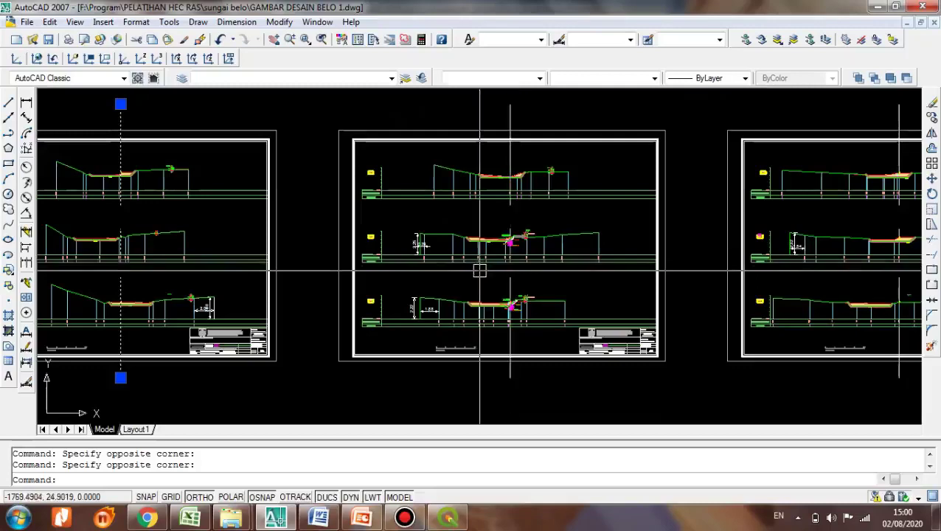
scroll(582, 269, down, 2)
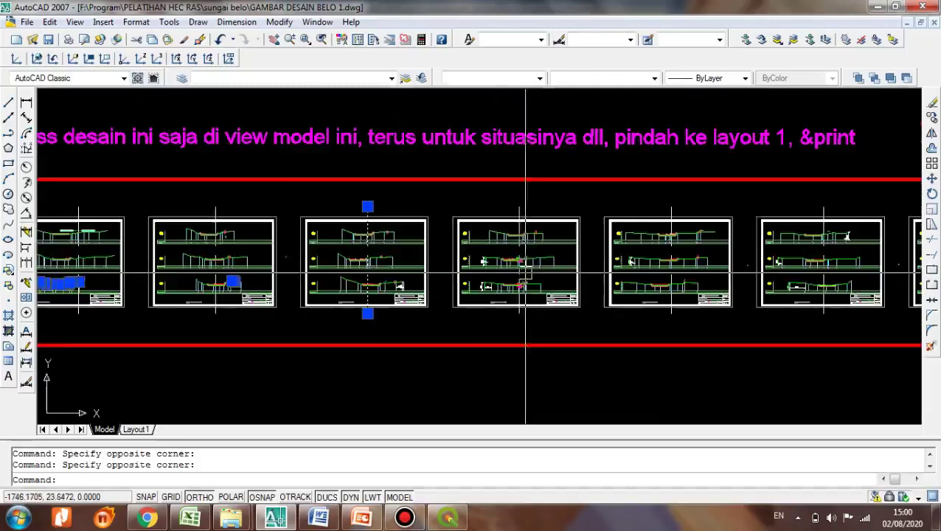
scroll(627, 262, up, 1)
scroll(632, 259, down, 2)
scroll(631, 259, down, 1)
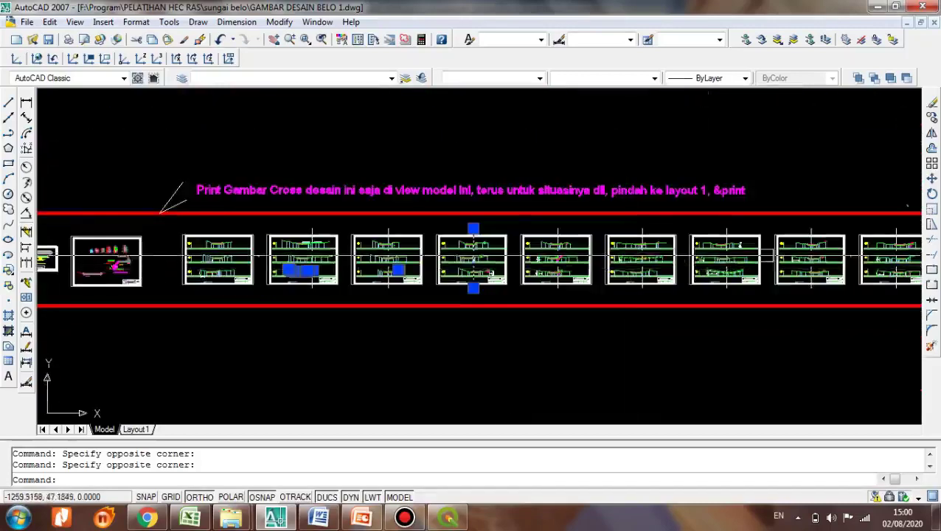
scroll(632, 259, up, 1)
scroll(632, 258, down, 2)
scroll(633, 258, up, 1)
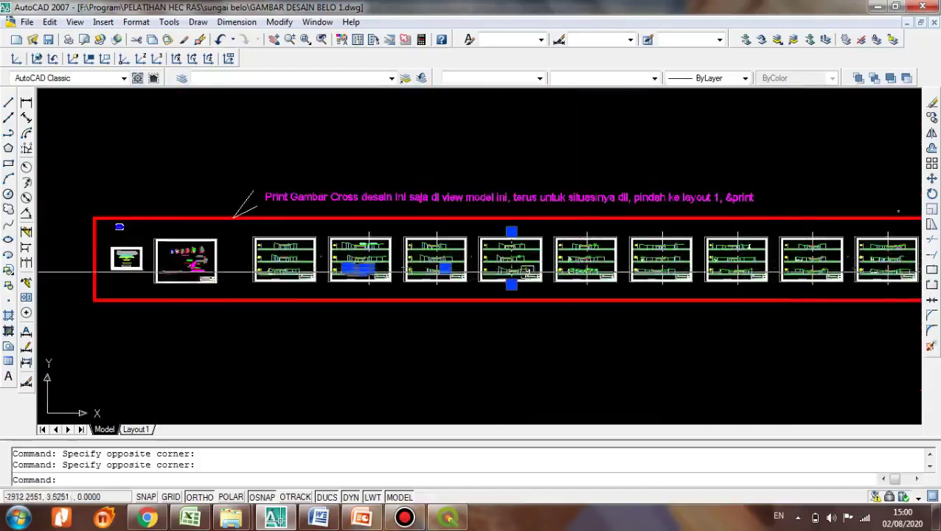
Clear the current selection and examine the upper cross-sections on the first and second sheets.
scroll(323, 241, up, 3)
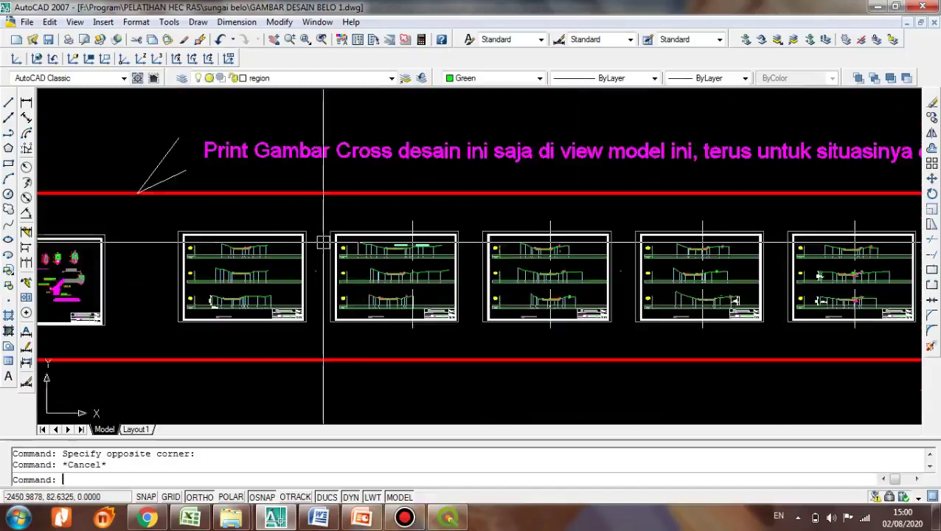
scroll(270, 249, up, 4)
scroll(263, 248, up, 1)
click(270, 245)
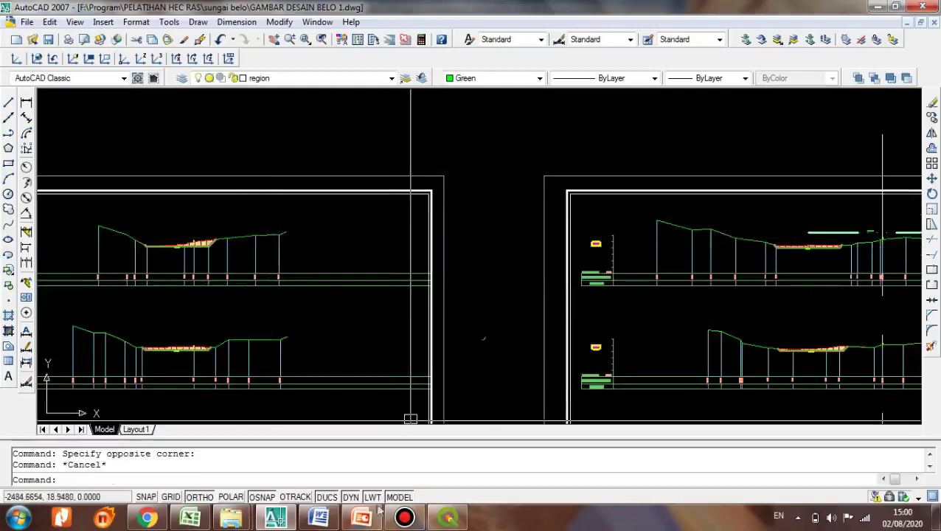
Switch to Book1.xls in Excel and check the first STA and ELV tables on the rencana worksheet.
click(189, 518)
scroll(196, 280, up, 3)
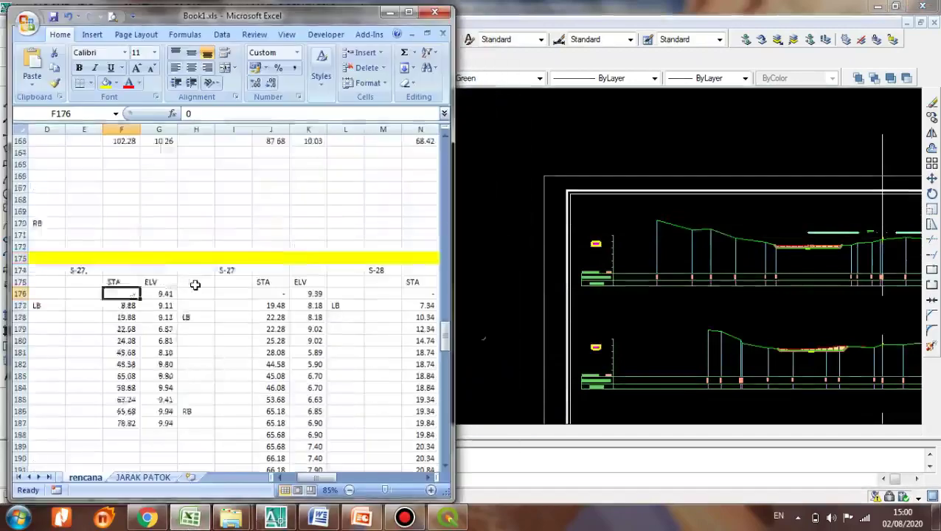
scroll(195, 268, up, 20)
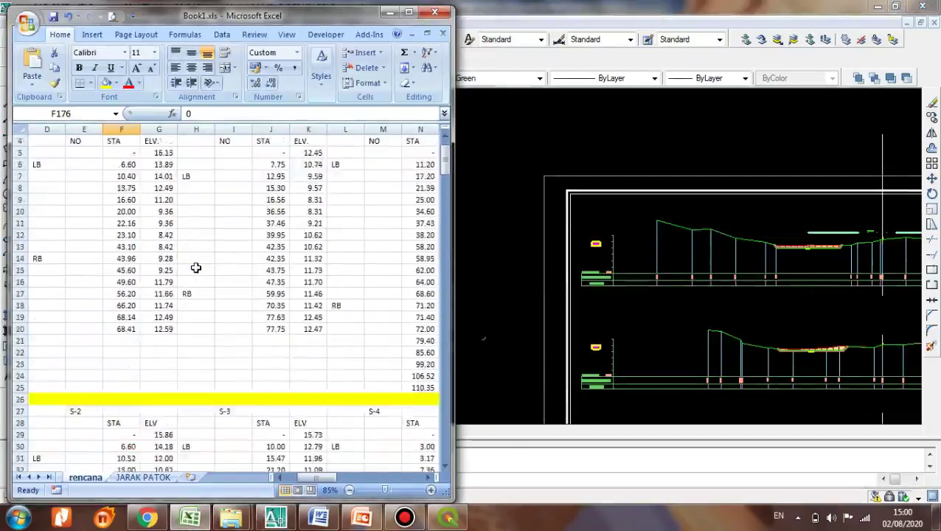
click(470, 288)
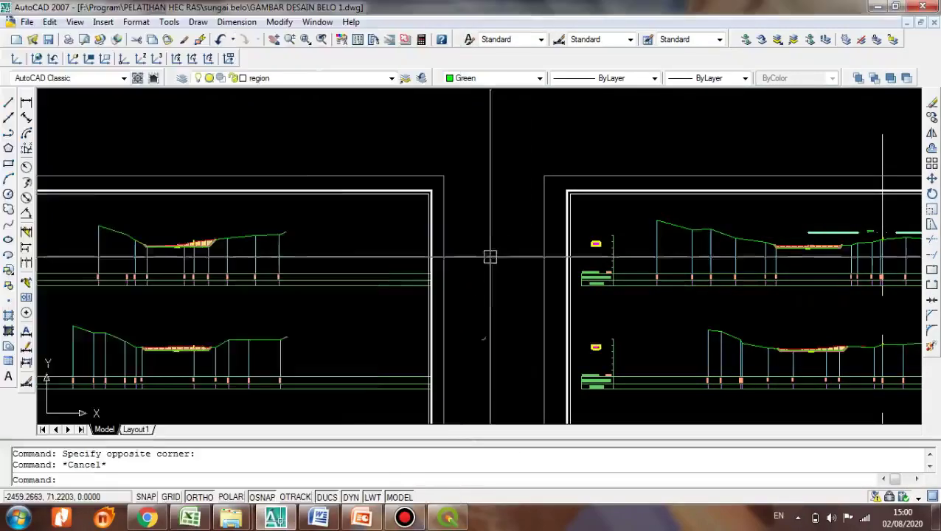
Set the UCS origin at the foot of the leftmost station line in the first sheet's uppermost cross-section.
scroll(206, 262, down, 2)
scroll(127, 245, up, 1)
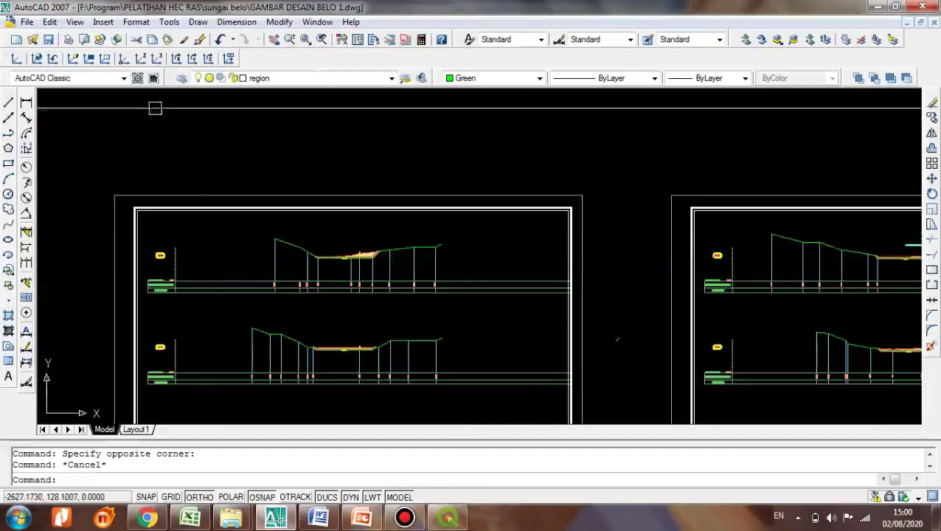
click(140, 59)
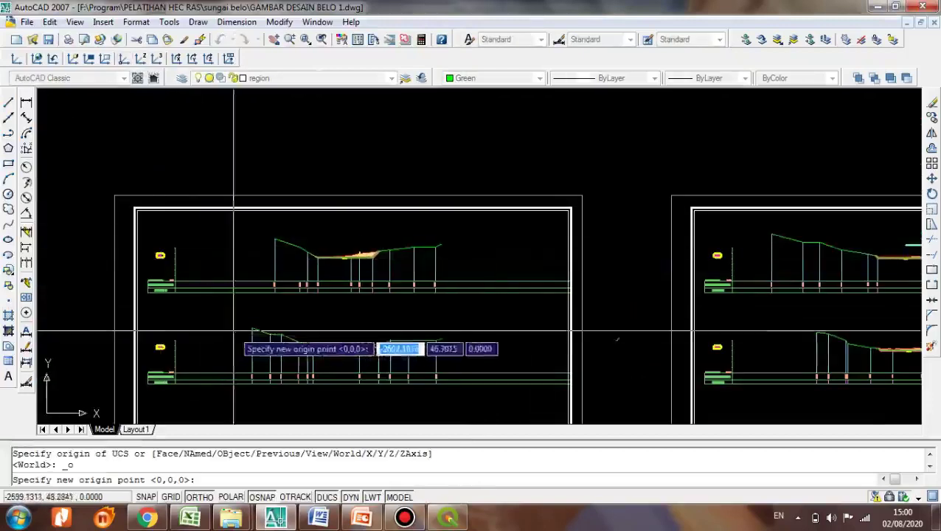
scroll(283, 275, up, 5)
click(346, 246)
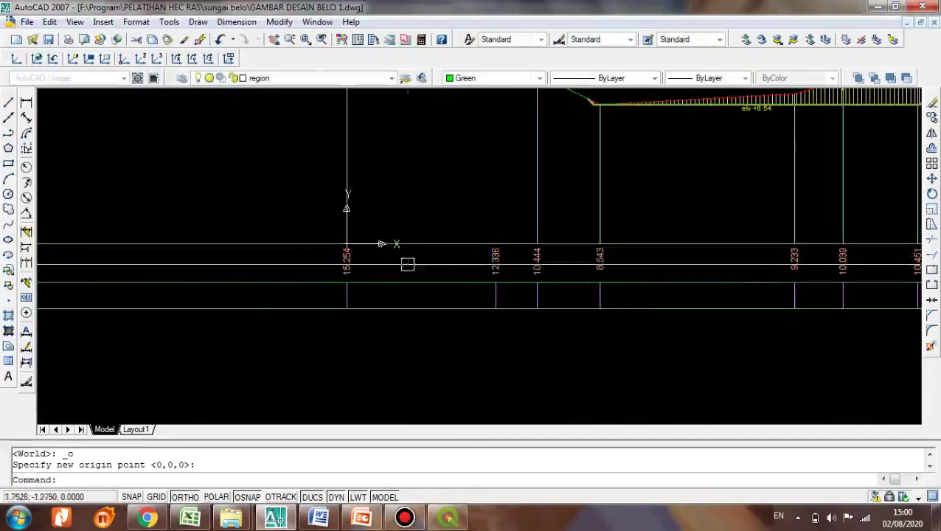
List the properties of the green ground polyline in the uppermost cross-section and highlight all of its vertex coordinates.
scroll(244, 287, down, 3)
scroll(129, 275, up, 2)
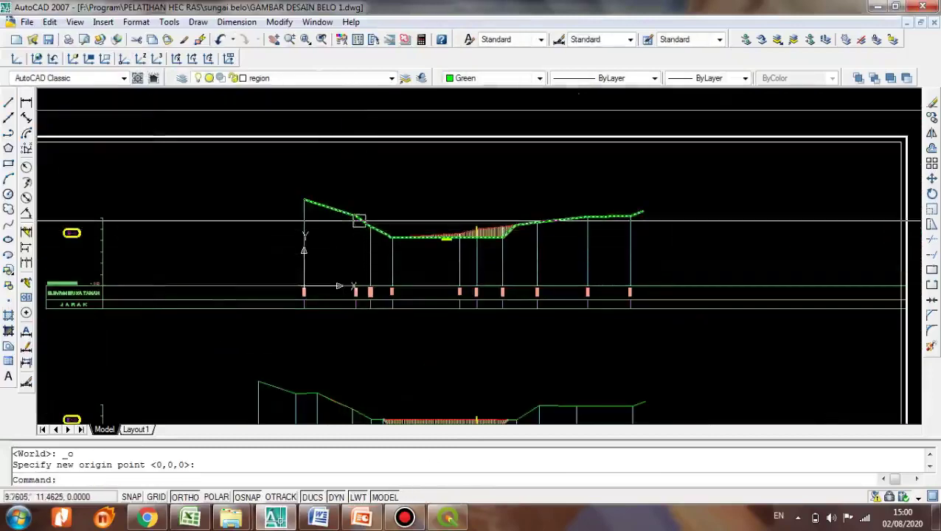
click(359, 219)
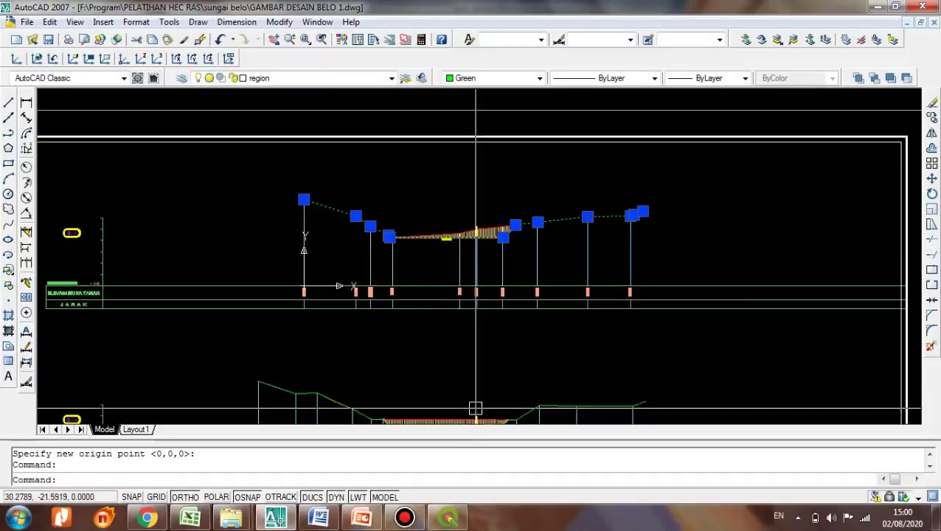
text(li)
key(Return)
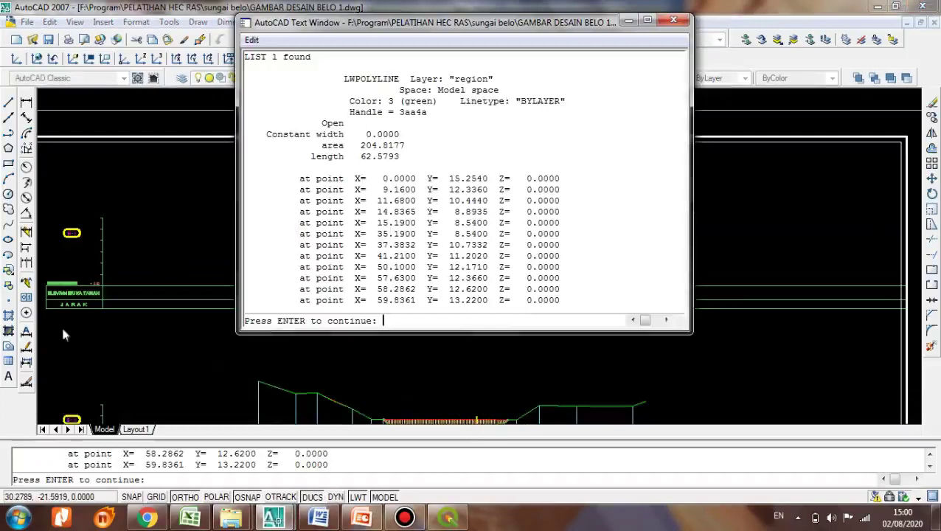
drag(280, 179, 554, 340)
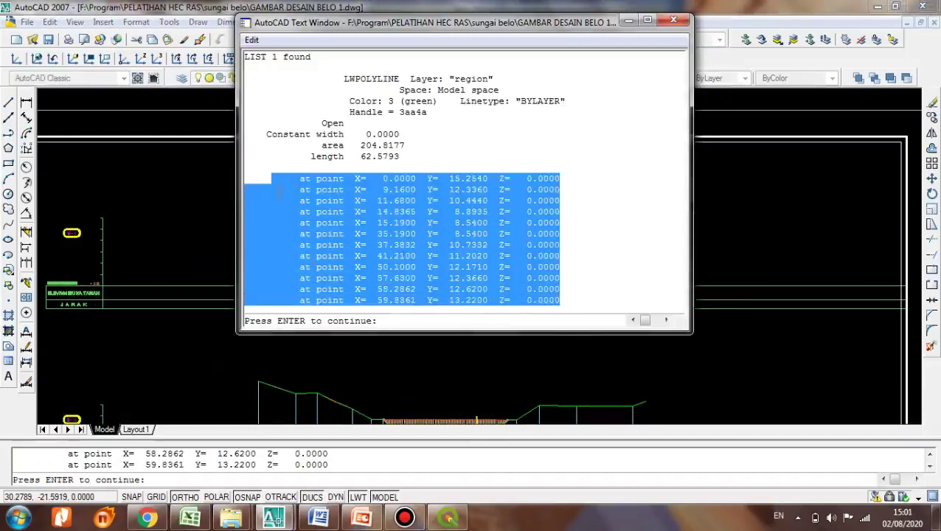
drag(246, 177, 561, 317)
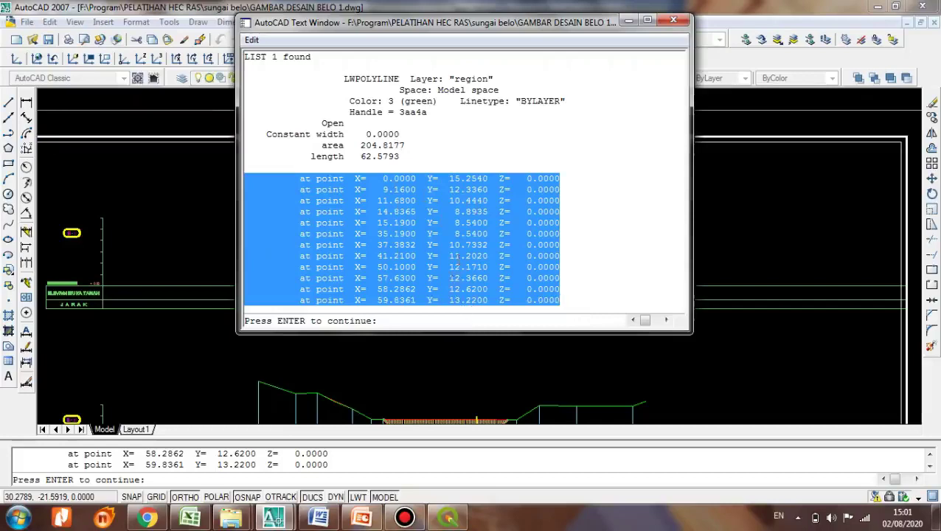
Arrange the AutoCAD drawing and its coordinate listing side by side with the Book1.xls tables in Excel.
click(190, 519)
scroll(242, 353, down, 1)
scroll(180, 315, up, 1)
drag(539, 22, 707, 50)
click(896, 7)
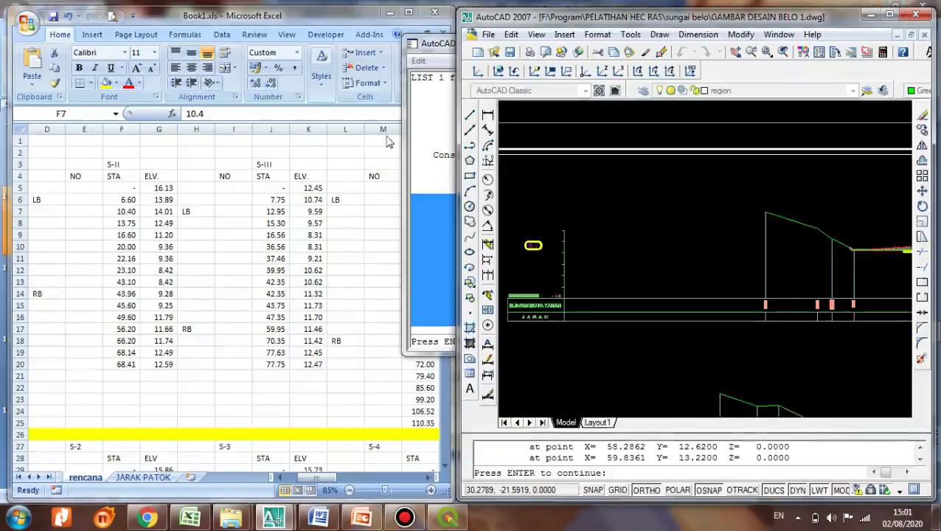
click(434, 155)
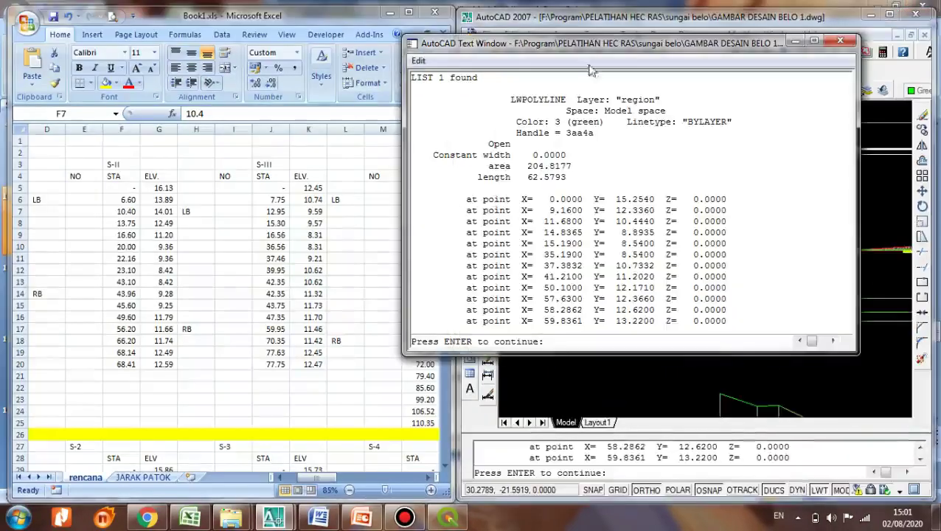
drag(575, 55, 646, 59)
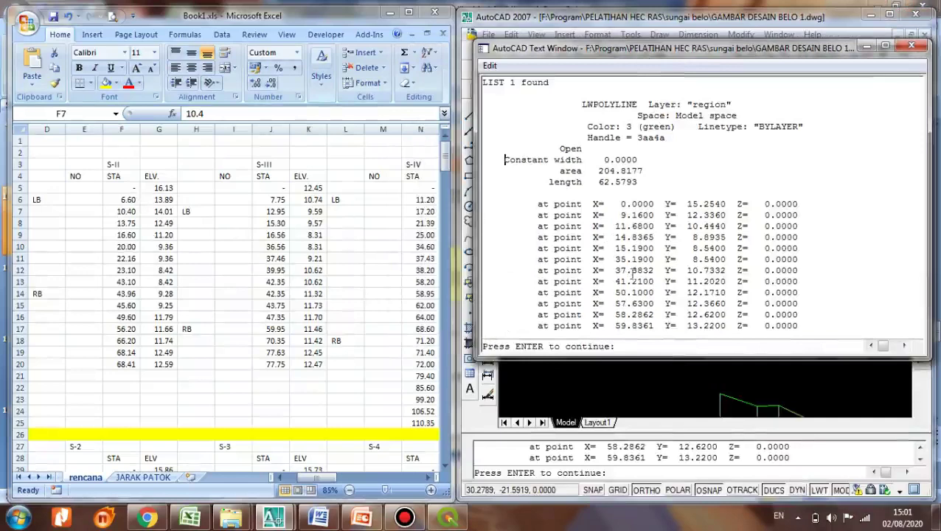
End the coordinate listing and return to the cross-section drawing.
click(664, 390)
key(Escape)
scroll(751, 268, down, 5)
scroll(664, 258, up, 10)
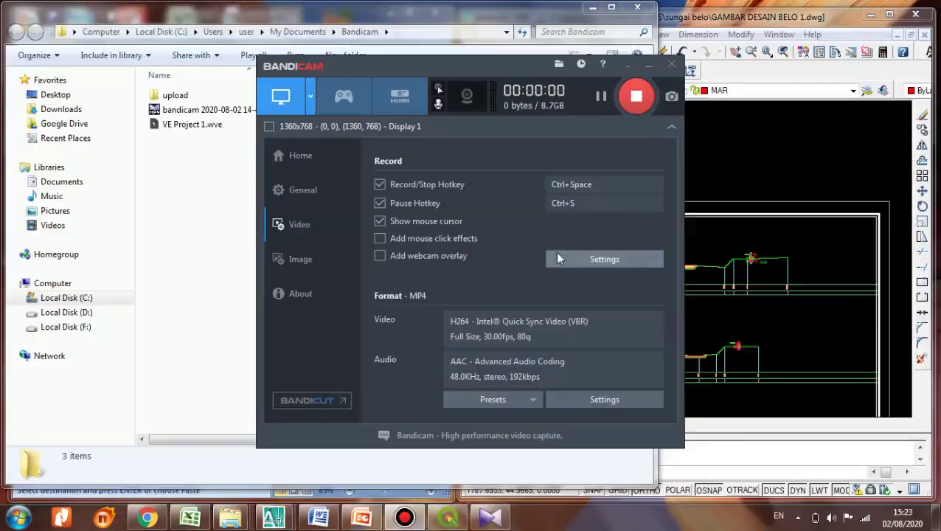
Switch to Excel and review the STA and ELV tables on the rencana worksheet, ending at the first cross-section's table.
click(646, 68)
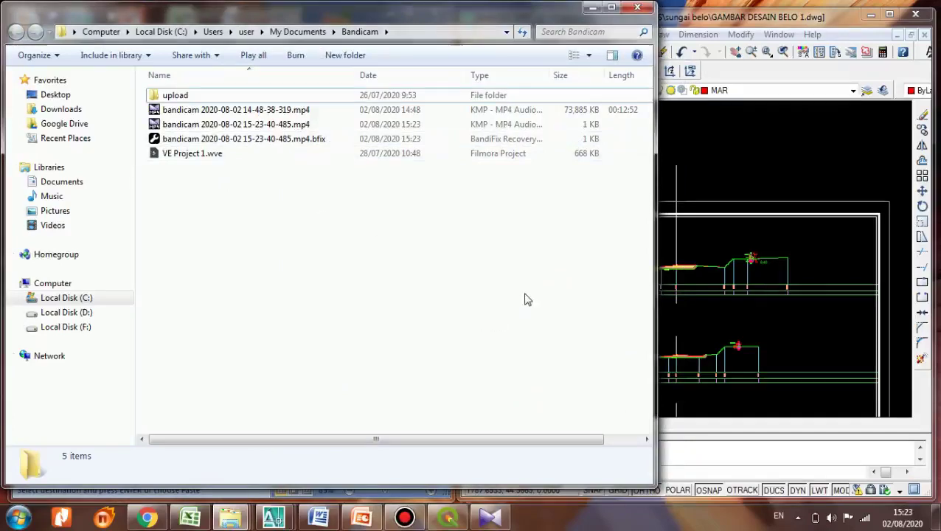
click(191, 518)
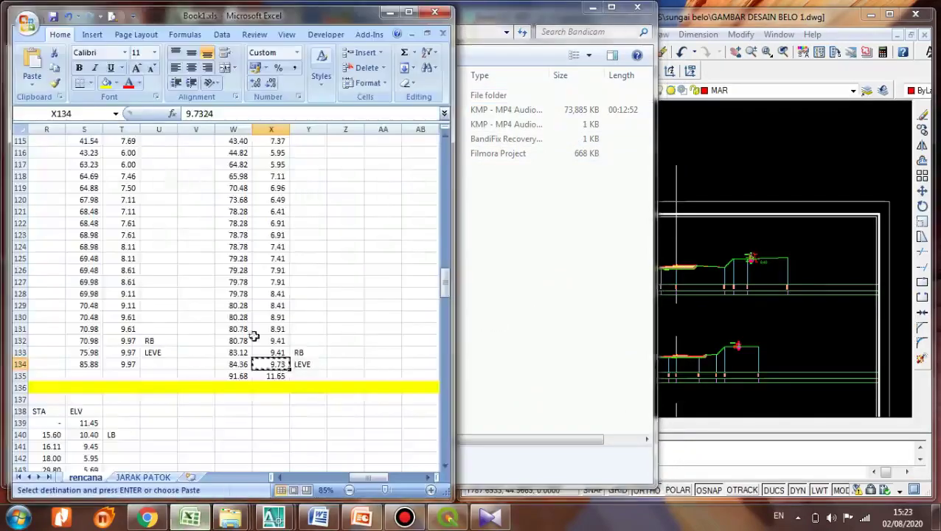
scroll(260, 297, up, 9)
scroll(260, 298, up, 20)
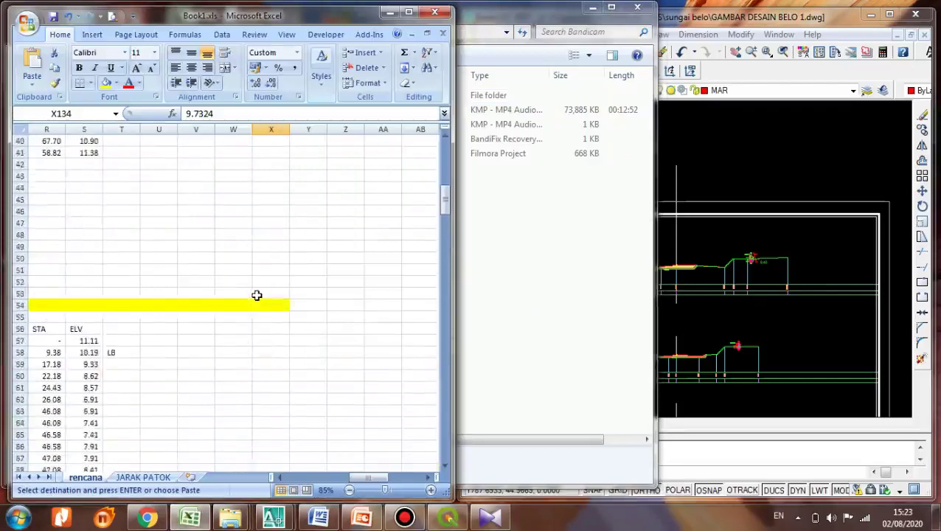
scroll(250, 295, down, 20)
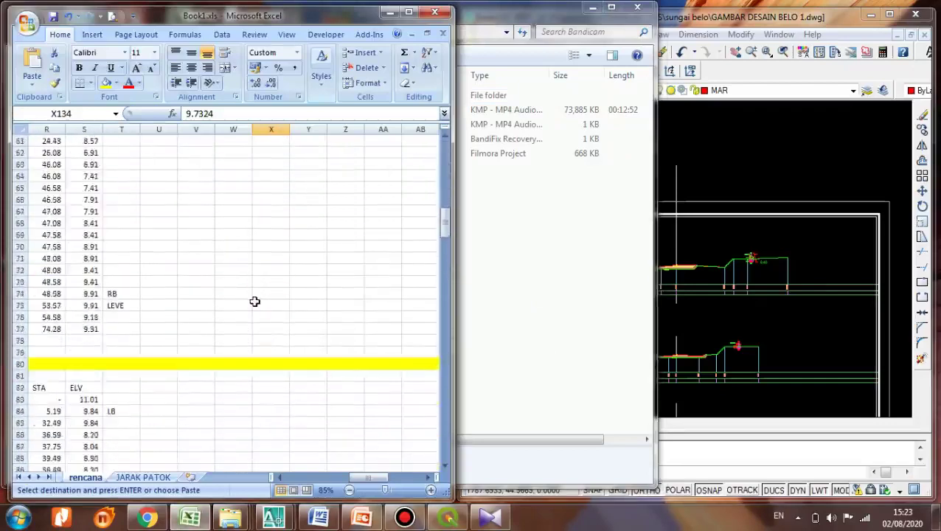
scroll(255, 341, down, 7)
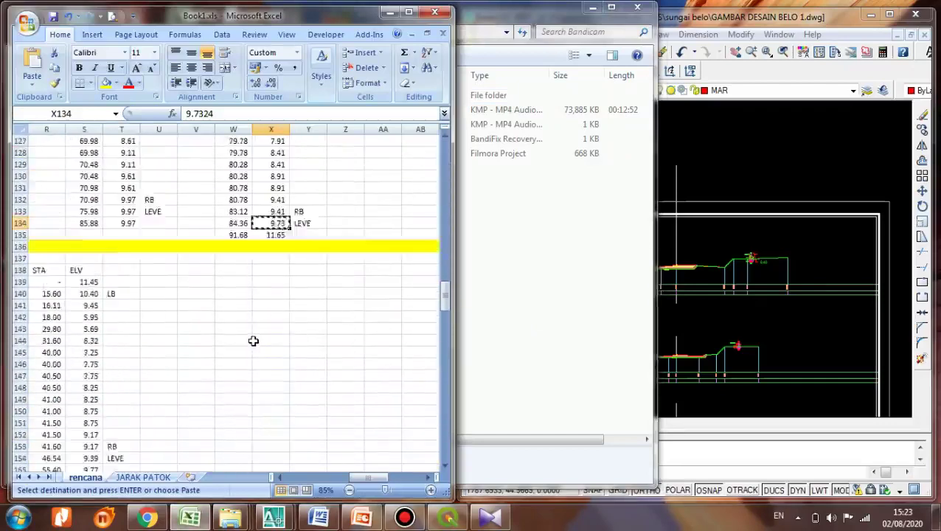
scroll(254, 342, up, 6)
drag(374, 477, 328, 480)
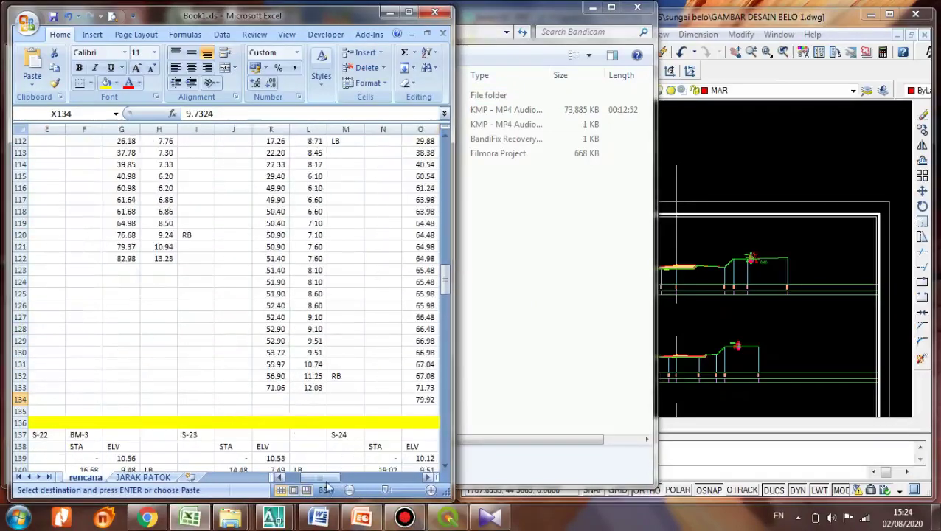
click(291, 477)
scroll(216, 347, up, 20)
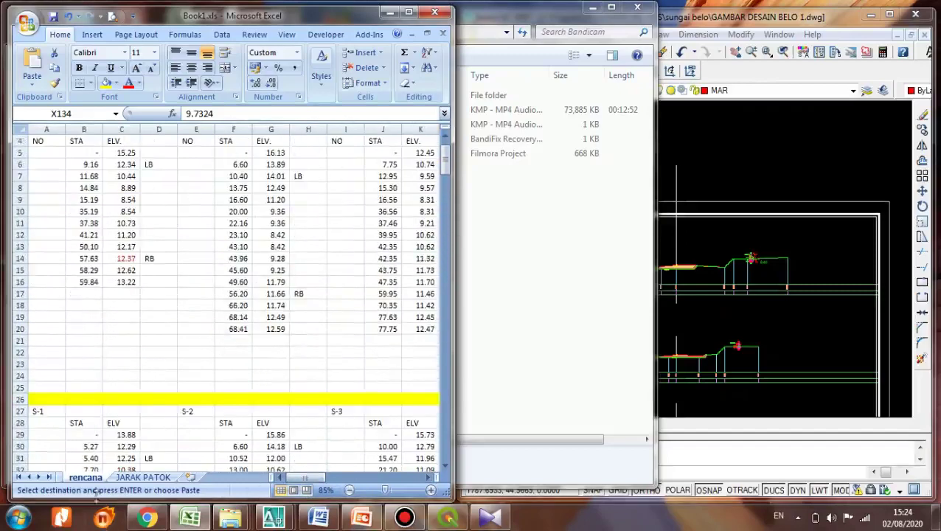
Open the memanjang sungai worksheet and highlight the river alignment coordinates in cells A1:B19.
click(32, 480)
click(32, 480)
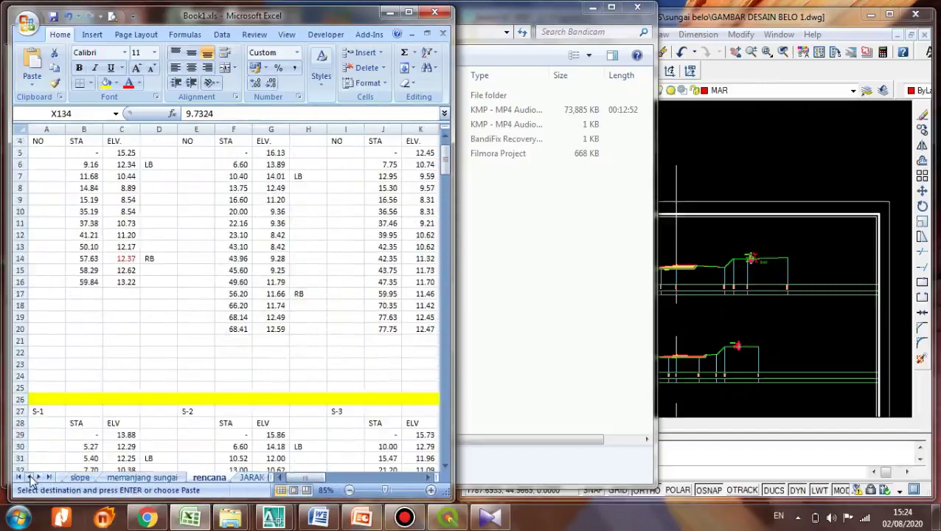
click(168, 477)
scroll(170, 317, up, 20)
scroll(144, 303, up, 20)
scroll(143, 303, up, 2)
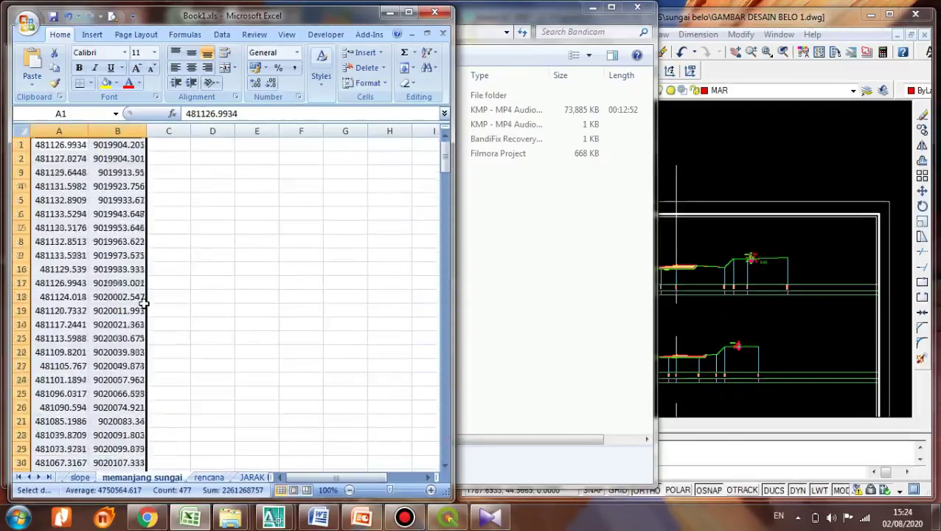
click(50, 145)
drag(52, 145, 138, 403)
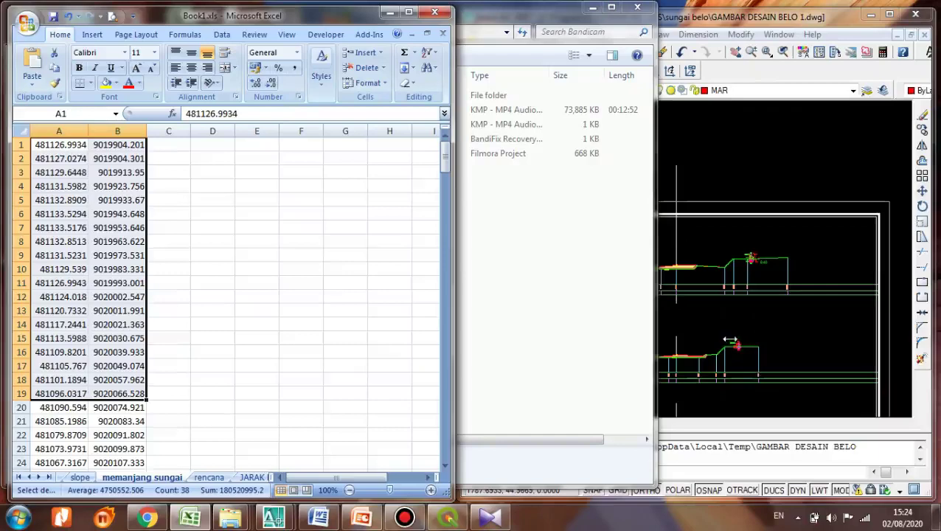
Minimize the AutoCAD, file explorer and Excel windows, refresh the desktop, and launch HEC-RAS 4.1.0.
drag(656, 349, 460, 349)
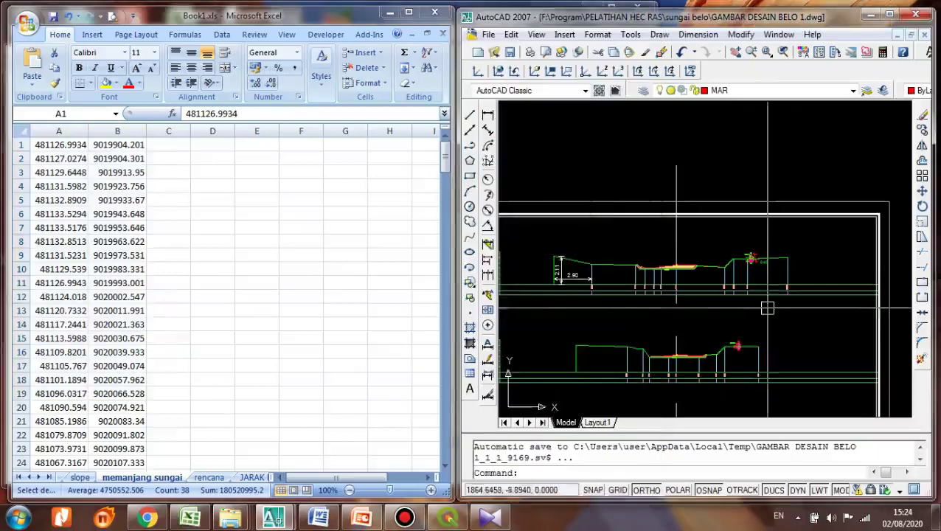
click(870, 14)
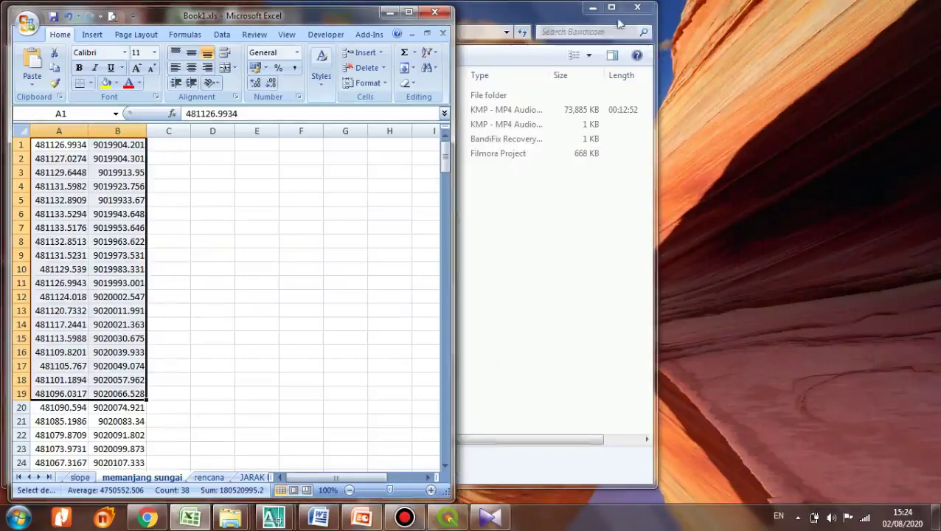
click(610, 10)
click(390, 13)
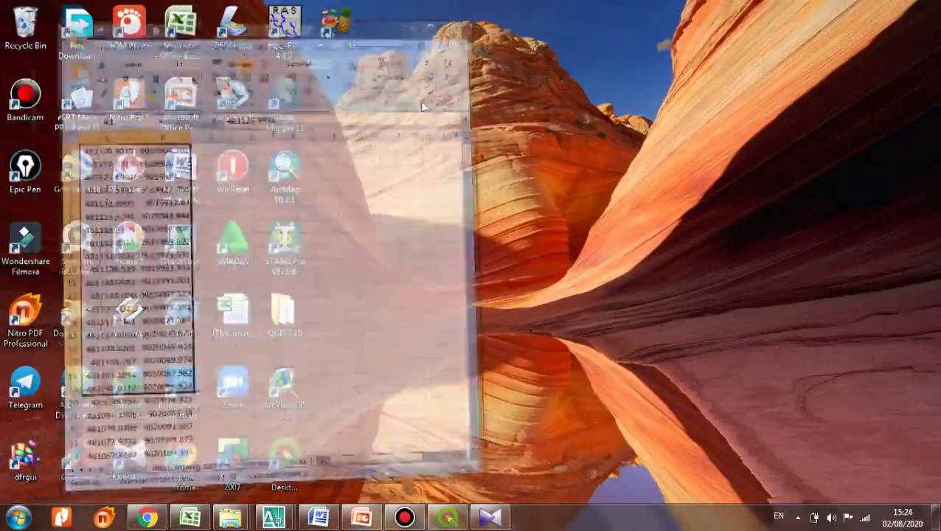
right_click(457, 123)
click(490, 161)
double_click(284, 28)
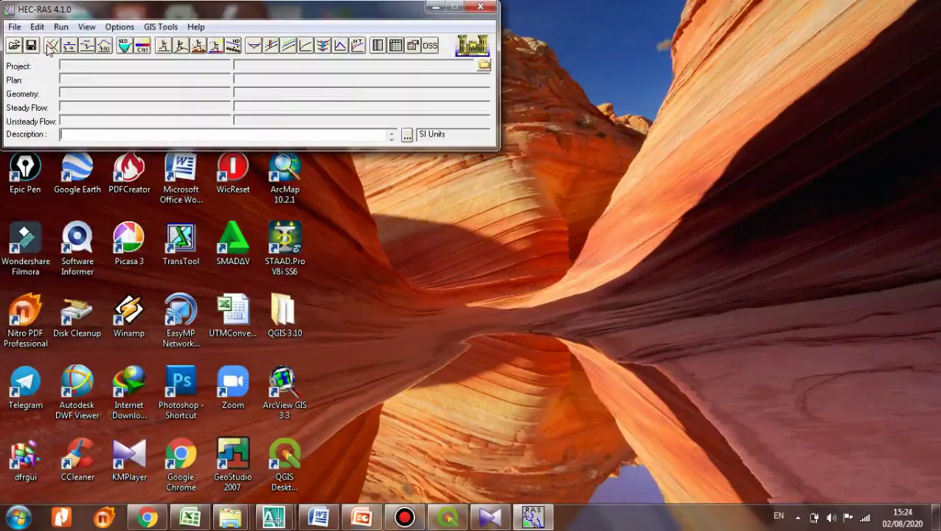
Open the project SUSNGAI BELO DESAIN from the folder f:\Program\PELATIHAN HEC RAS\sungai belo\latihan desain.
click(14, 46)
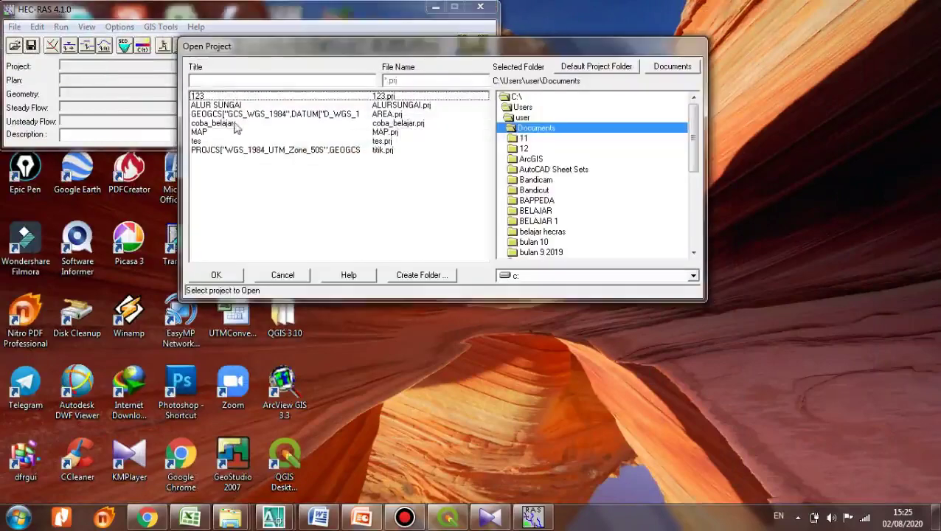
click(528, 280)
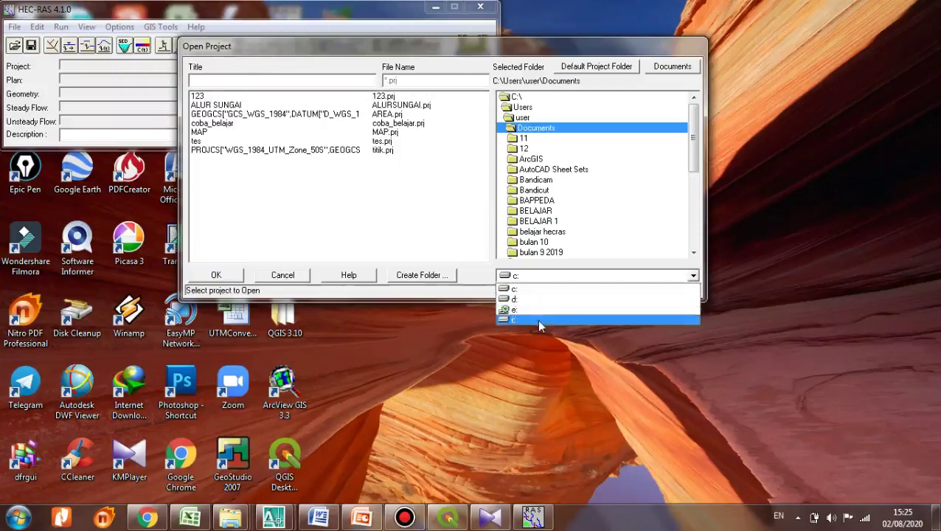
click(537, 319)
drag(694, 169, 695, 204)
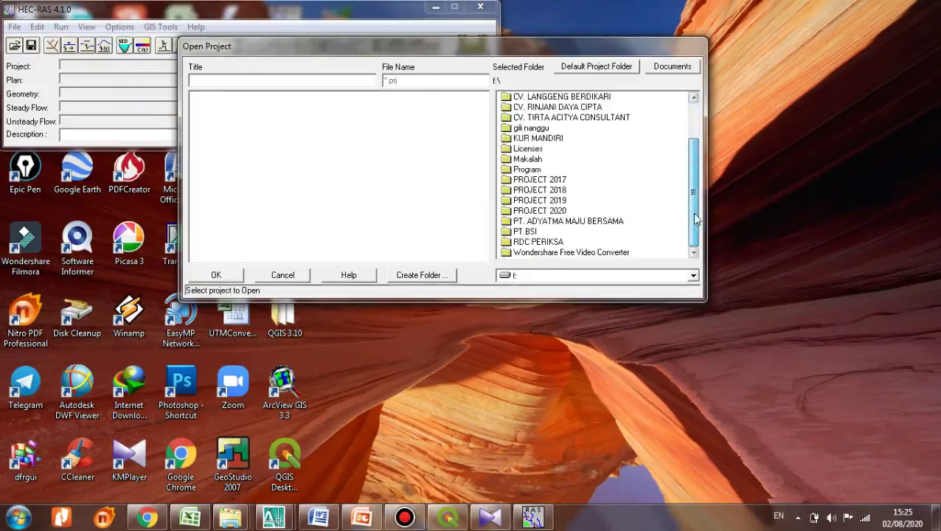
click(536, 171)
double_click(536, 171)
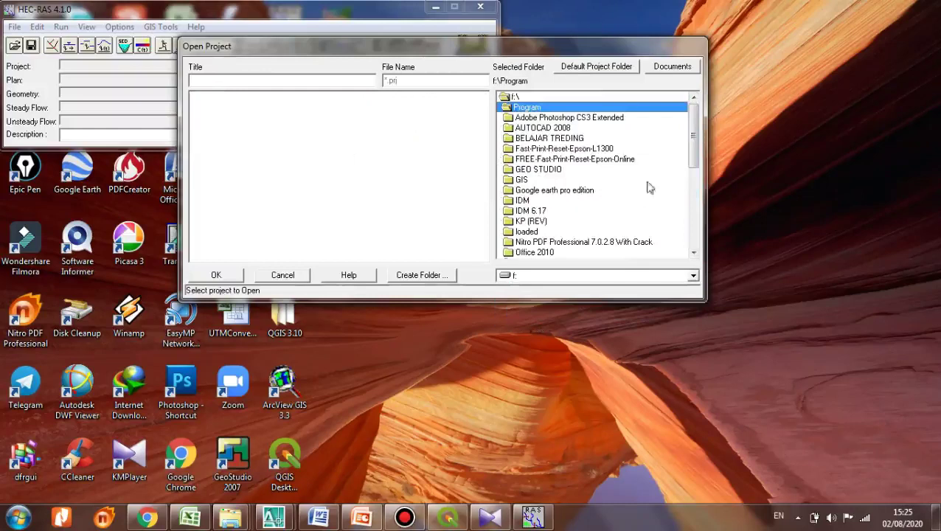
drag(691, 154, 694, 203)
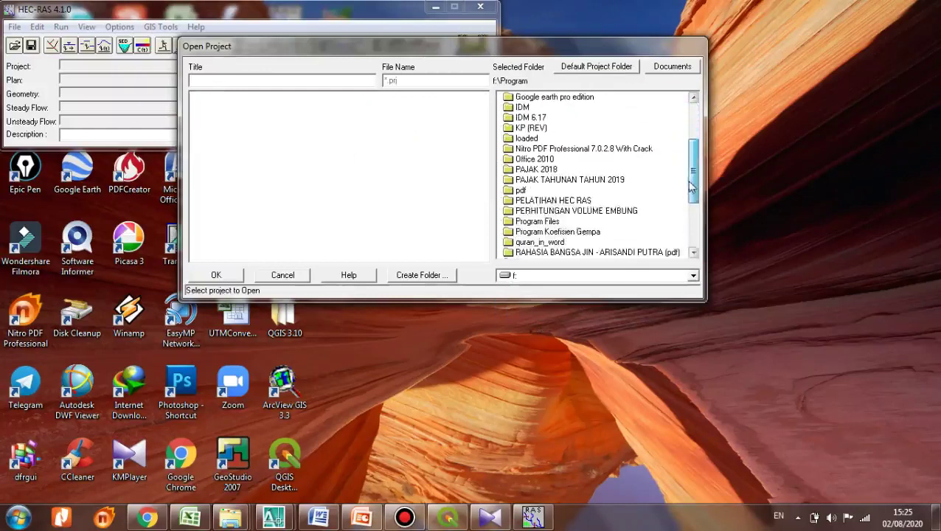
double_click(555, 200)
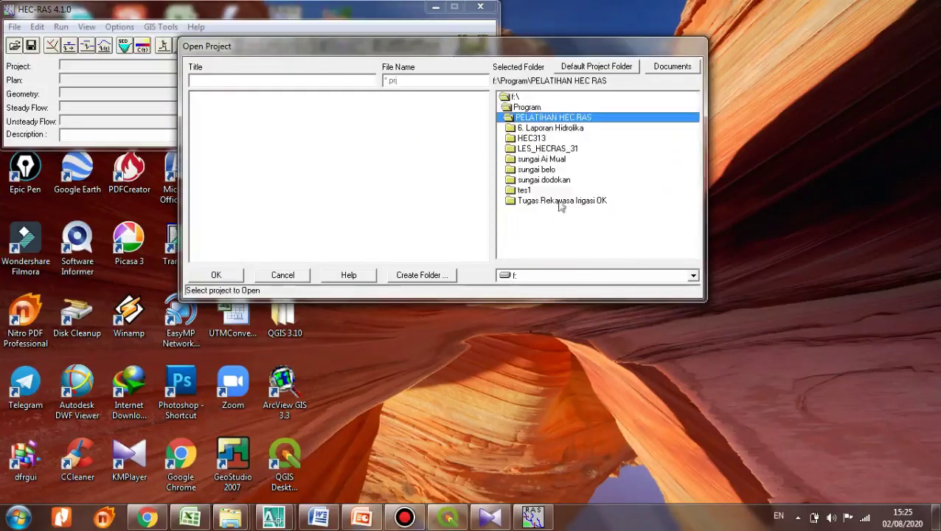
double_click(543, 171)
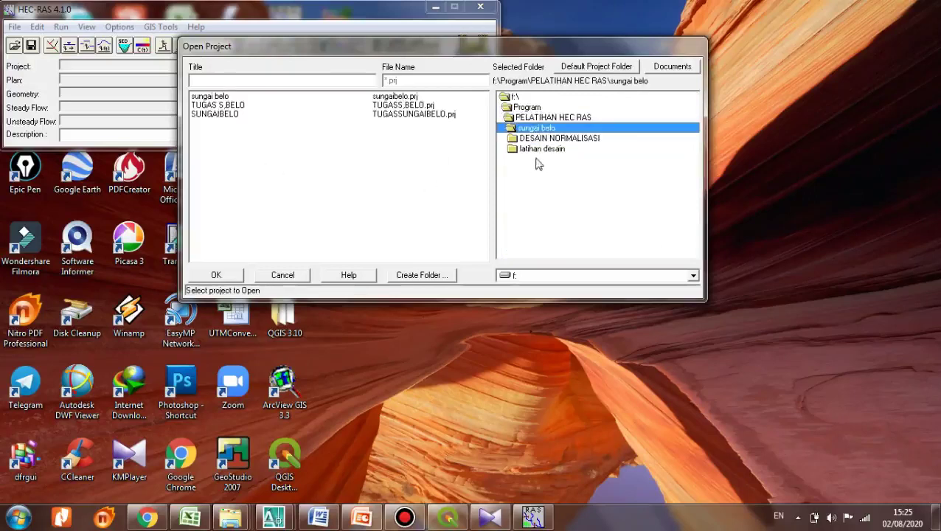
double_click(538, 149)
click(254, 101)
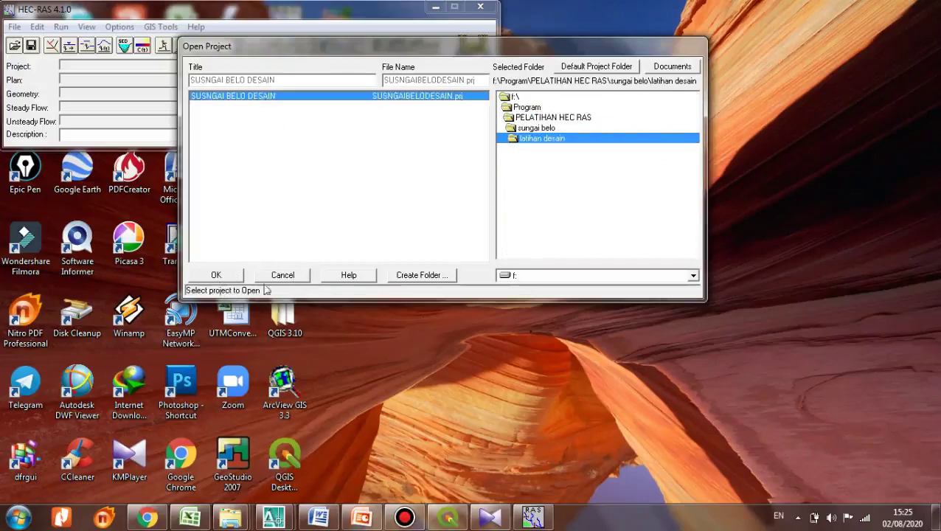
click(235, 274)
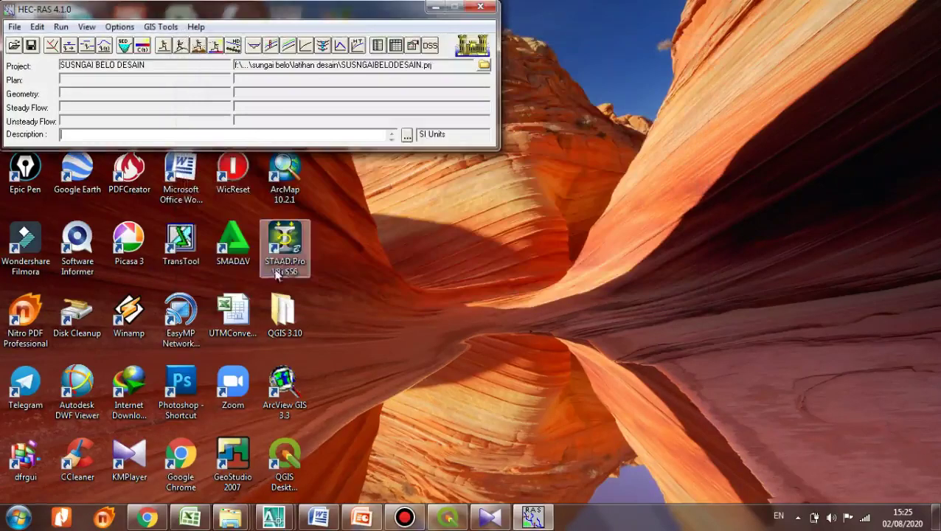
Open the geometric data editor and draw a diagonal river reach with river name SUNGAI BELO and reach name LATIHAN 1.
click(52, 46)
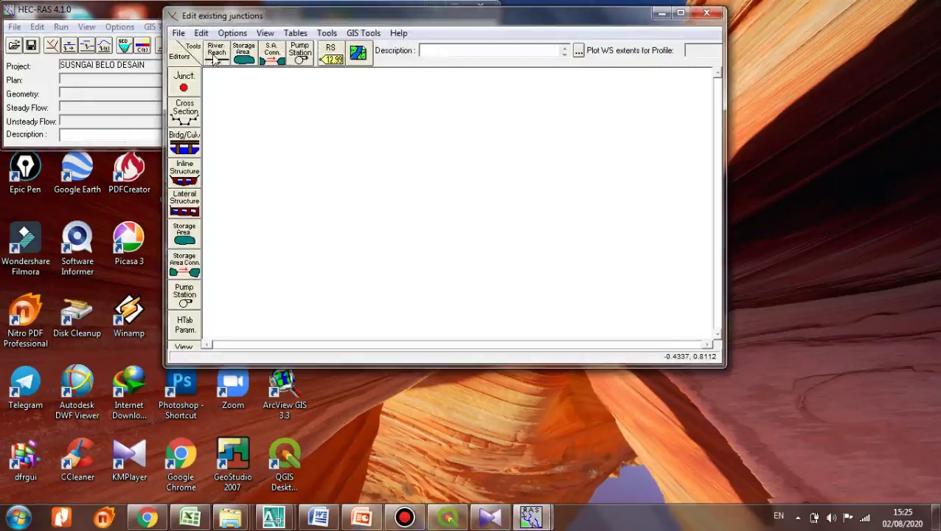
click(216, 52)
click(608, 310)
click(446, 182)
double_click(374, 147)
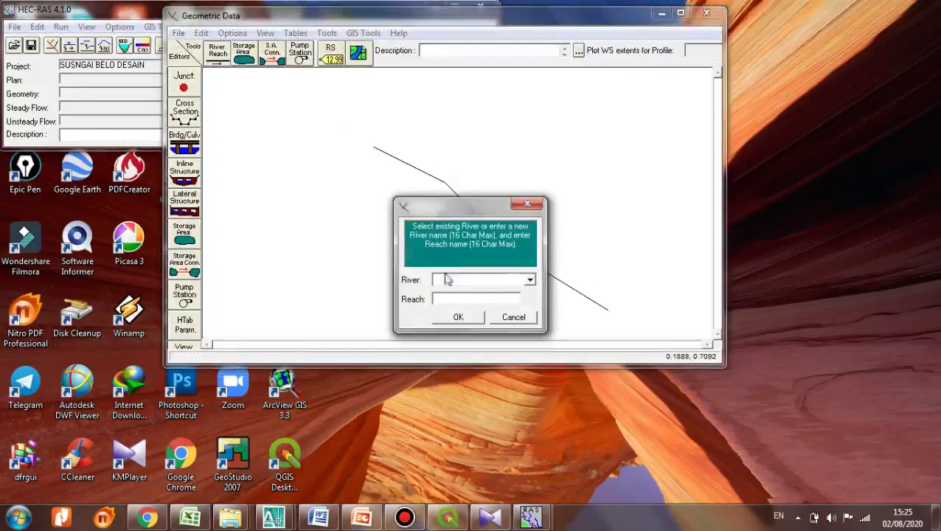
text(SUNGAI BELO)
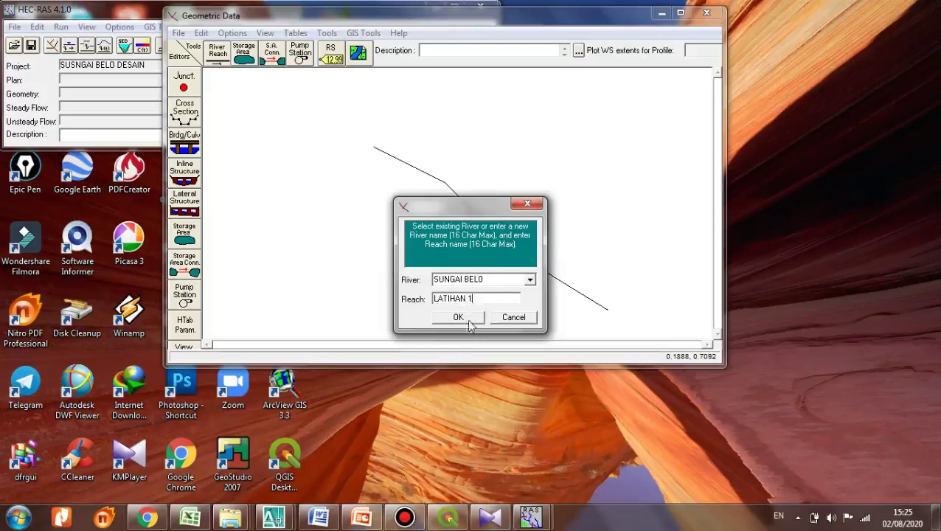
click(469, 325)
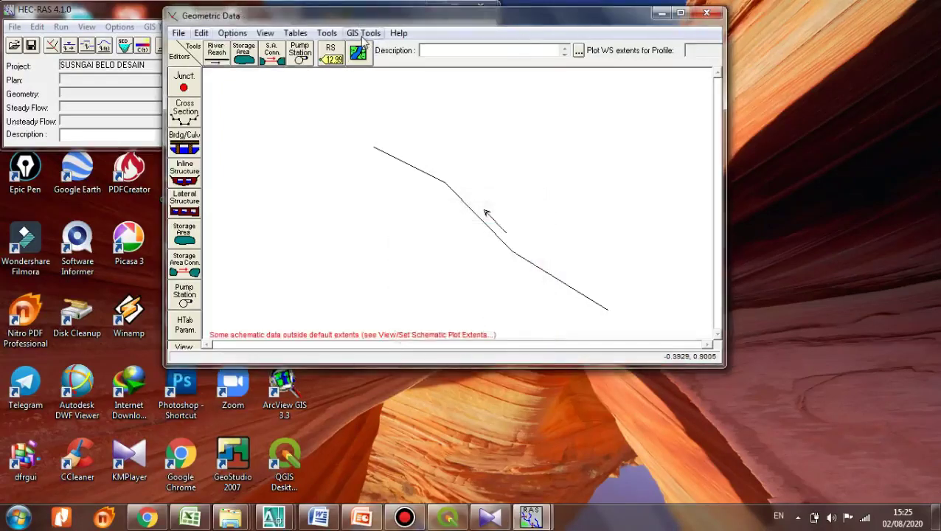
Open the reach invert lines table and copy the river alignment coordinates A1:B239 from the memanjang sungai worksheet in Excel.
click(363, 35)
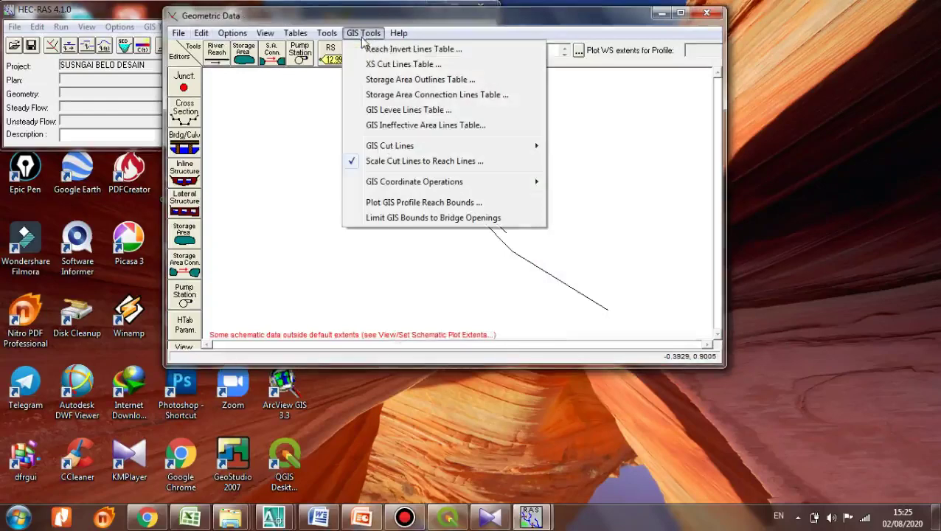
click(391, 49)
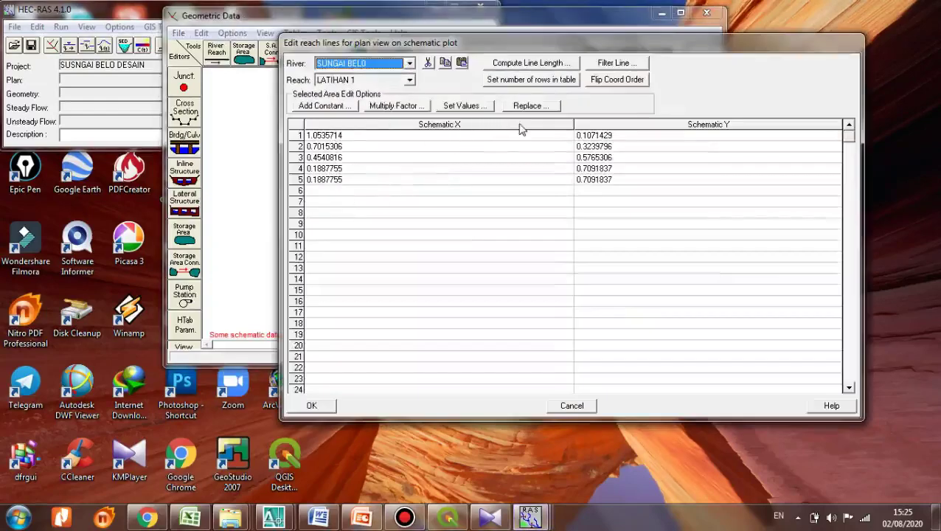
drag(472, 127, 596, 129)
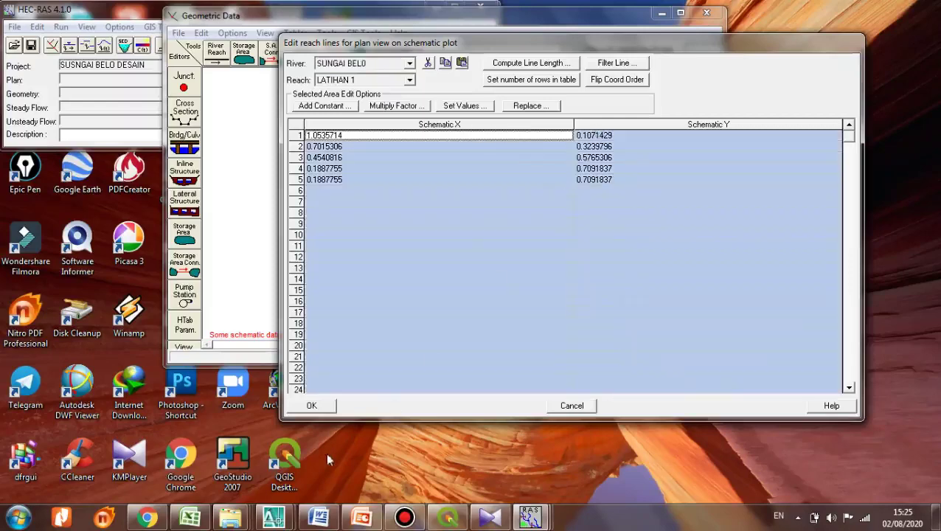
click(190, 519)
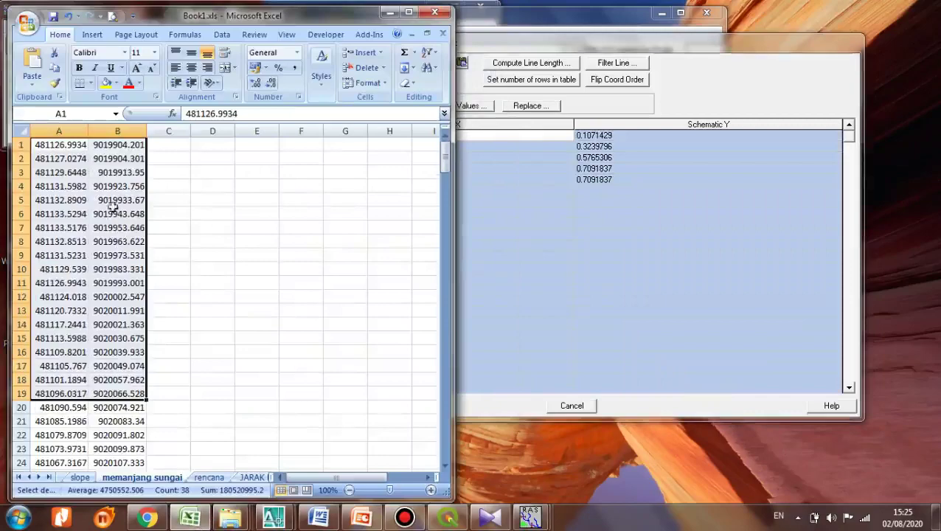
drag(66, 144, 130, 446)
key(ctrl+c)
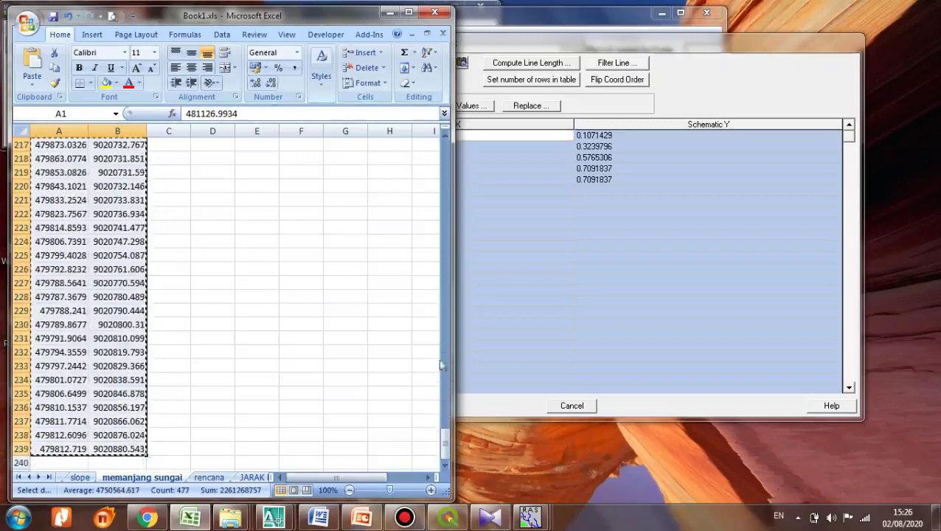
Try to paste the copied alignment coordinates over the Schematic X and Y columns in HEC-RAS, then cancel the table edit.
click(514, 268)
drag(458, 125, 600, 131)
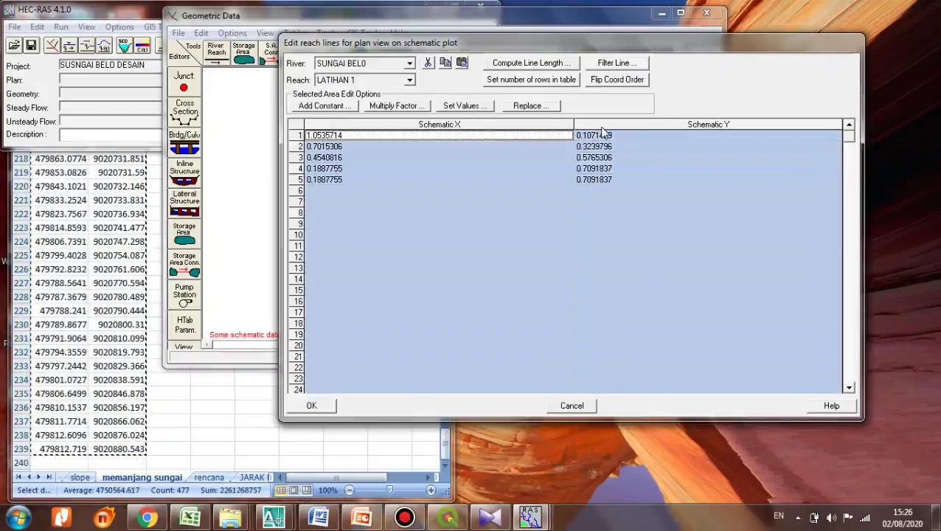
key(ctrl+v)
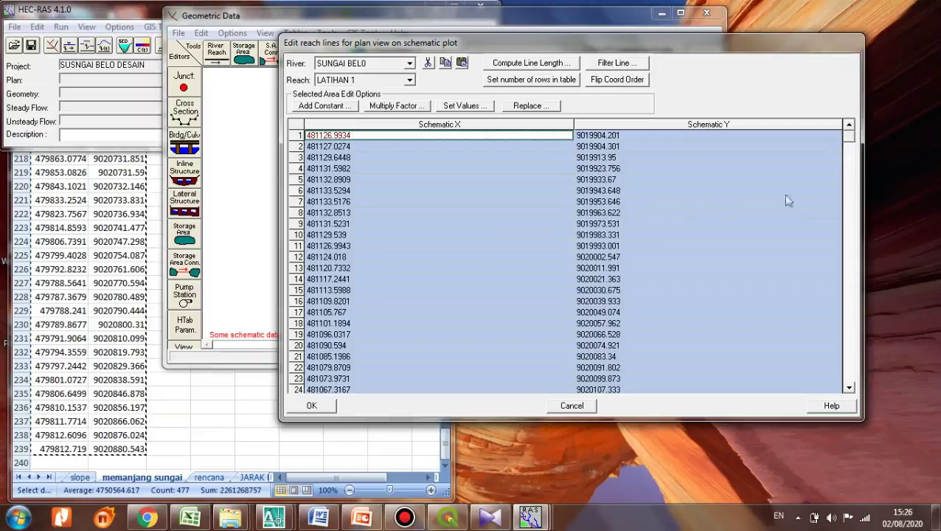
scroll(743, 247, down, 20)
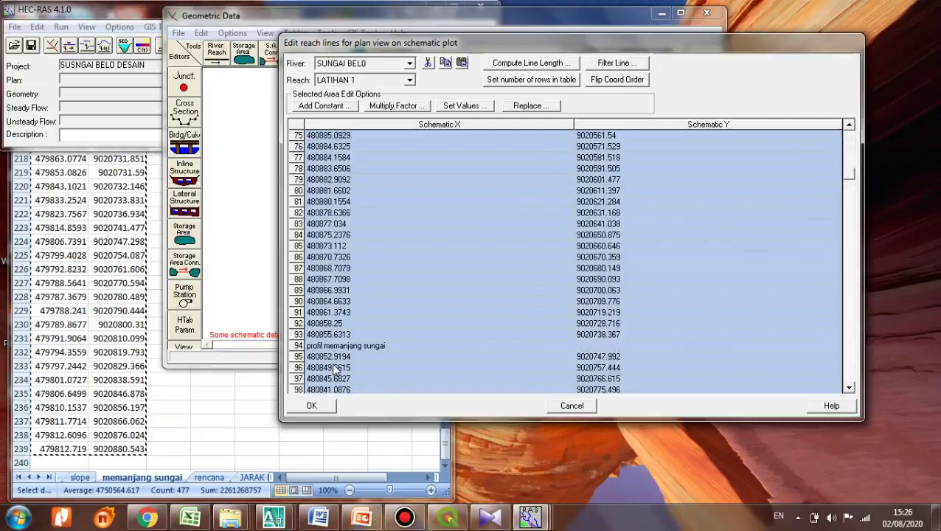
click(572, 407)
Switch to Excel and check the memanjang sungai coordinate rows for stray text, returning to the start of the list.
click(187, 399)
click(168, 366)
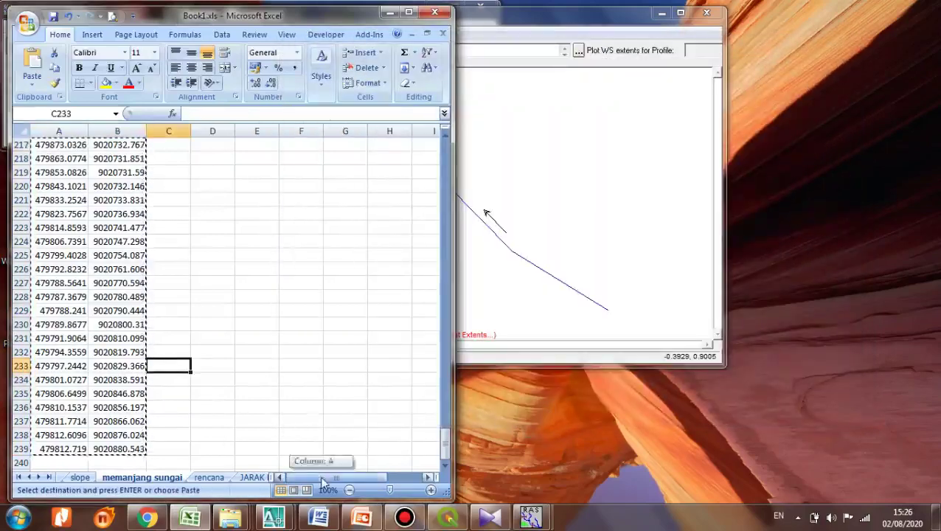
scroll(103, 291, up, 20)
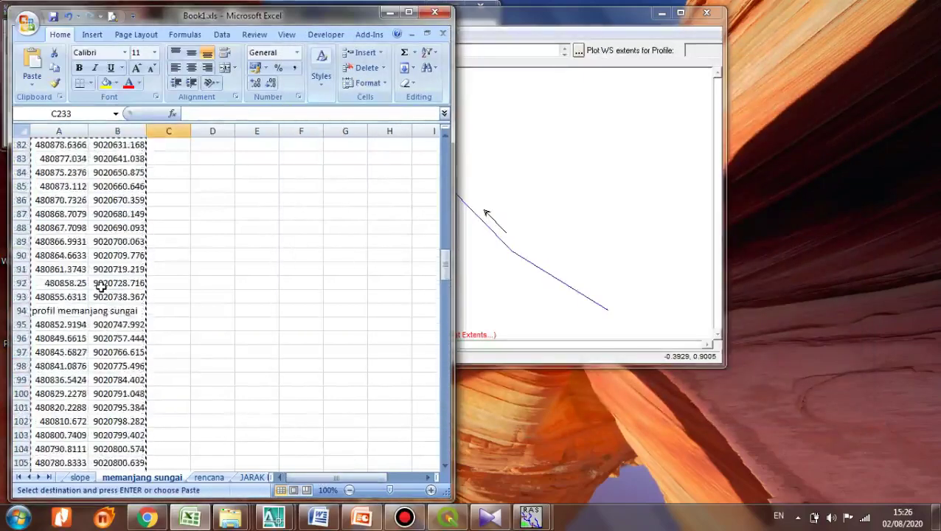
scroll(101, 288, up, 20)
scroll(126, 394, down, 20)
scroll(103, 306, up, 20)
scroll(103, 306, down, 20)
scroll(115, 336, down, 12)
scroll(115, 336, up, 20)
scroll(115, 336, up, 20)
scroll(115, 336, up, 20)
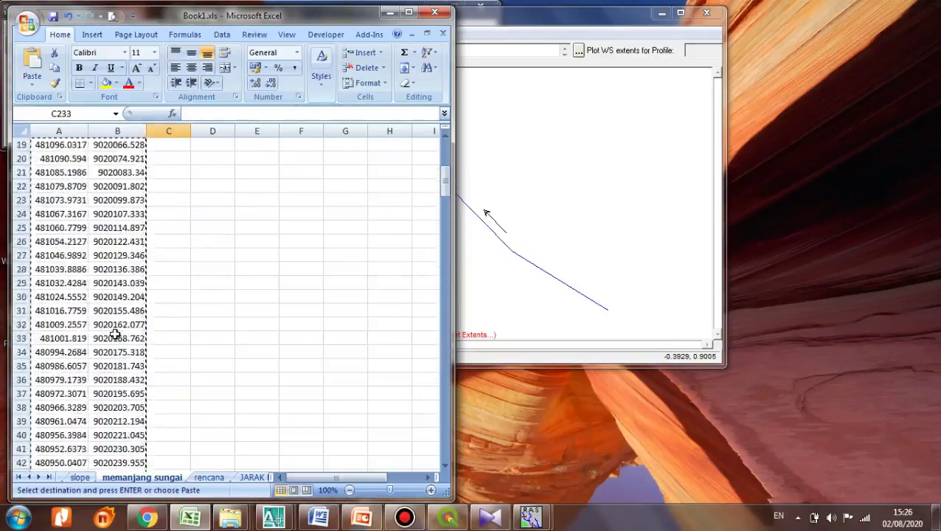
scroll(115, 336, up, 6)
Reopen the reach invert lines table in HEC-RAS and paste the alignment coordinates into the Schematic X and Y columns.
click(539, 238)
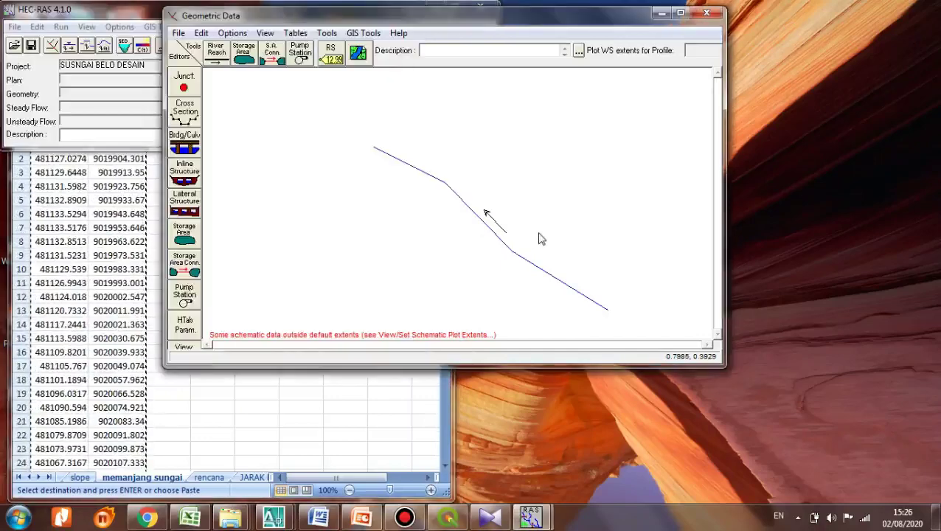
click(365, 33)
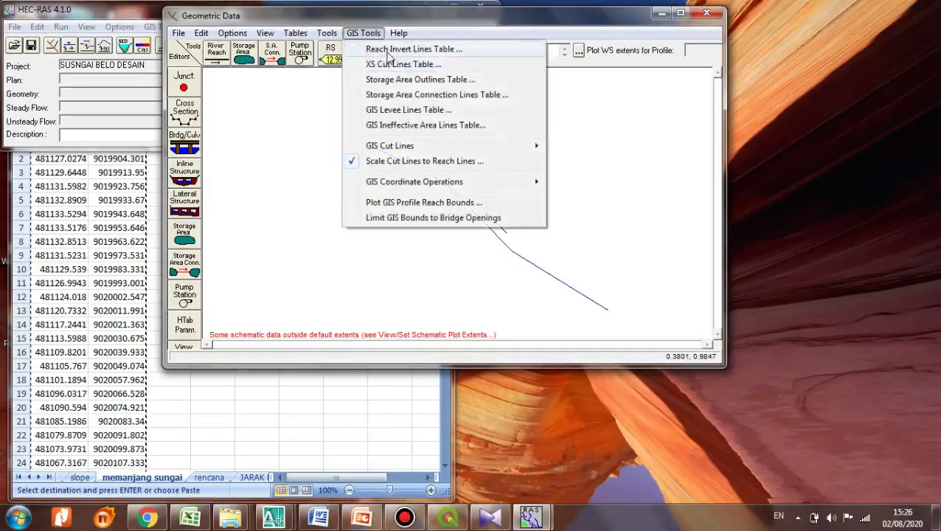
click(387, 50)
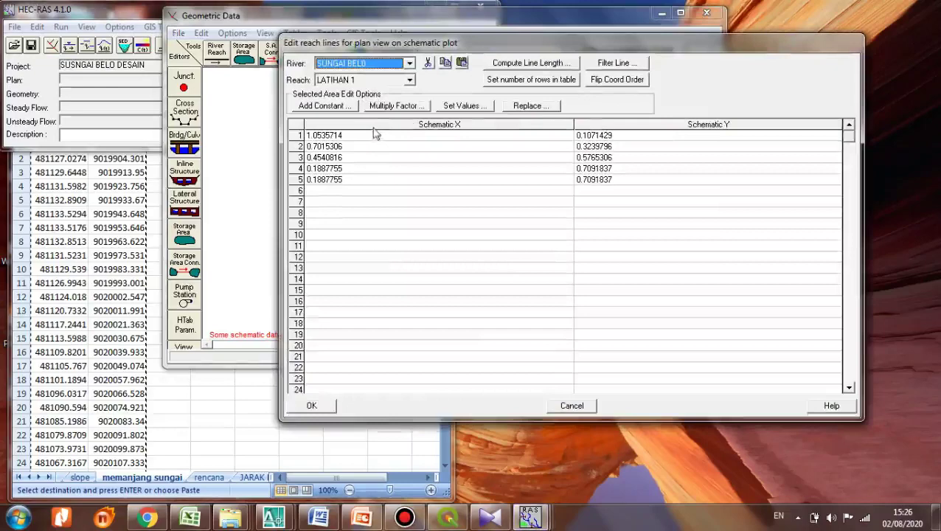
drag(373, 130, 615, 135)
key(ctrl+v)
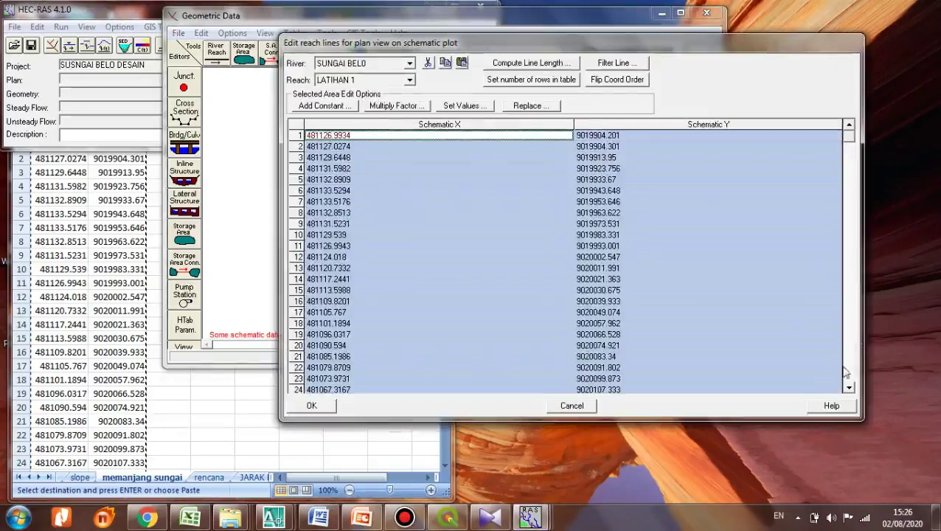
Clear the text "profil memanjang sungai" from row 94 of the reach lines table and accept the coordinates.
scroll(848, 391, down, 9)
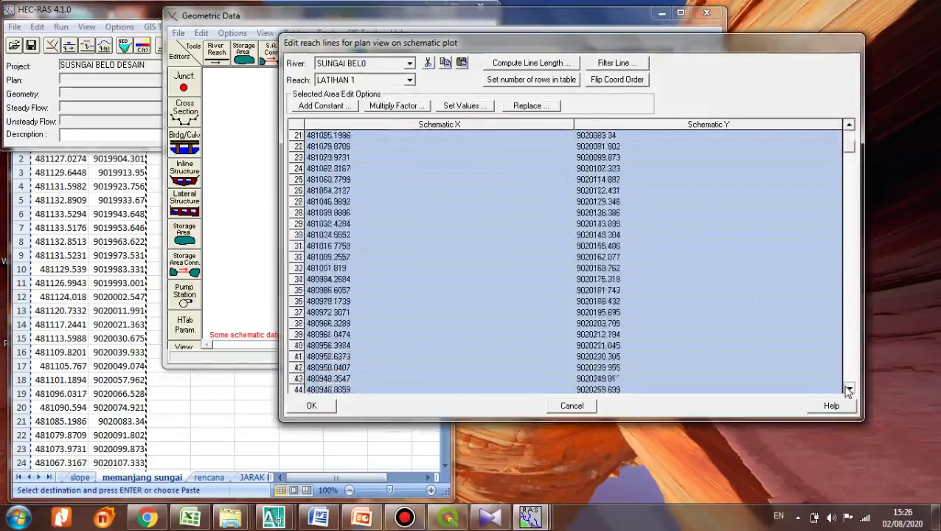
scroll(848, 391, down, 11)
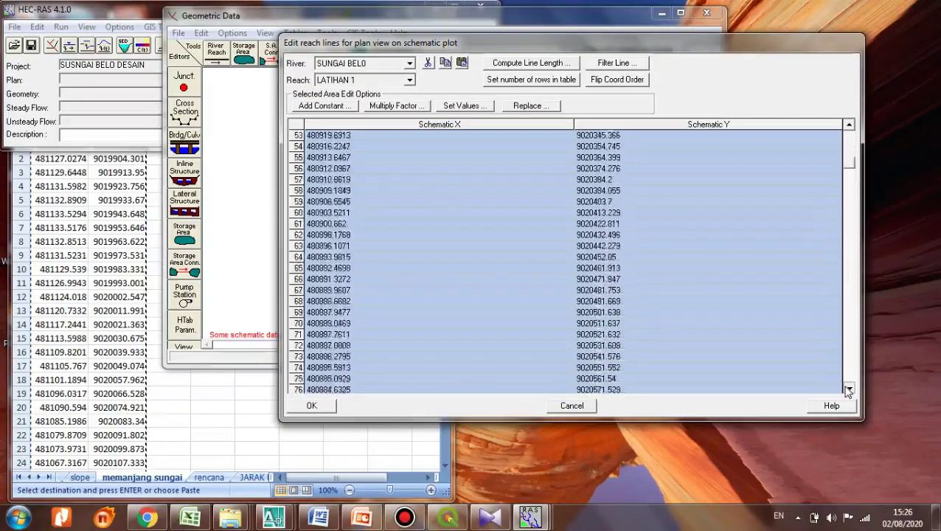
scroll(849, 391, down, 7)
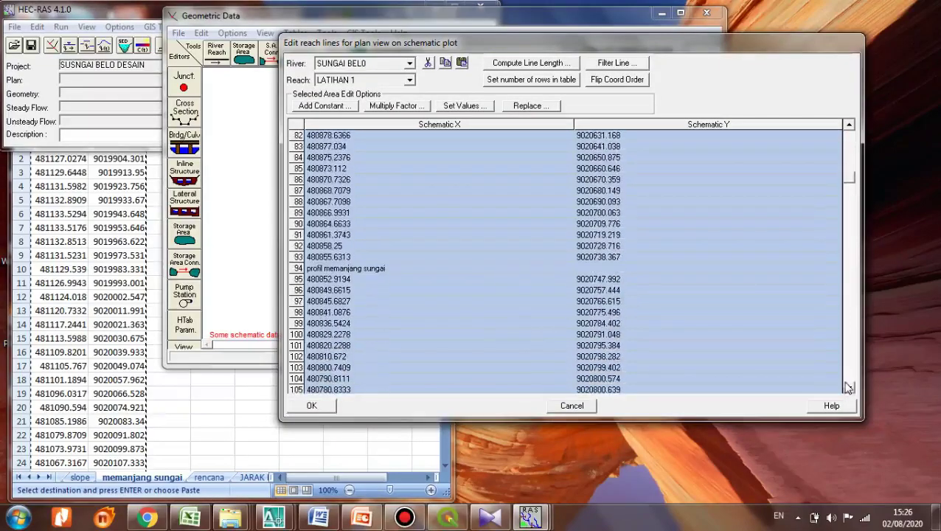
click(363, 269)
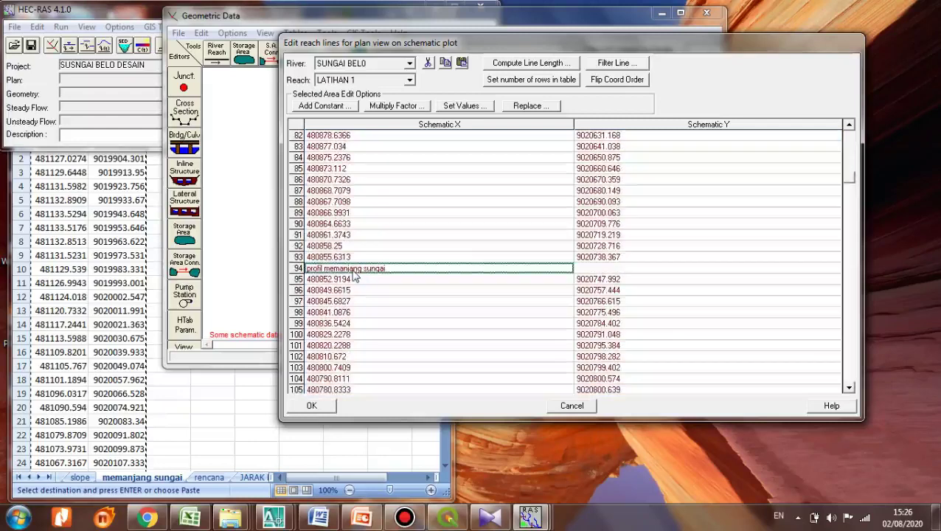
key(Delete)
click(296, 270)
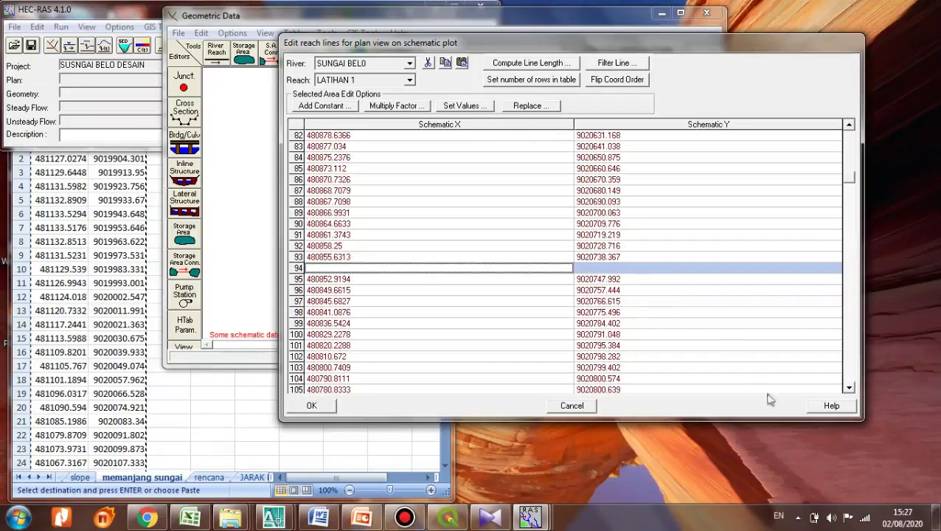
click(309, 410)
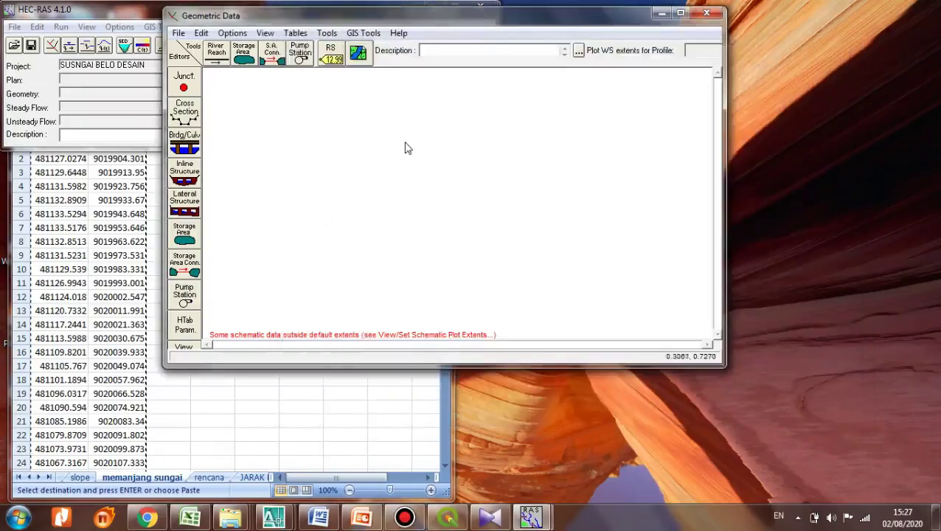
Set the schematic plot extents of the geometry to the computed data extents.
right_click(406, 147)
click(469, 214)
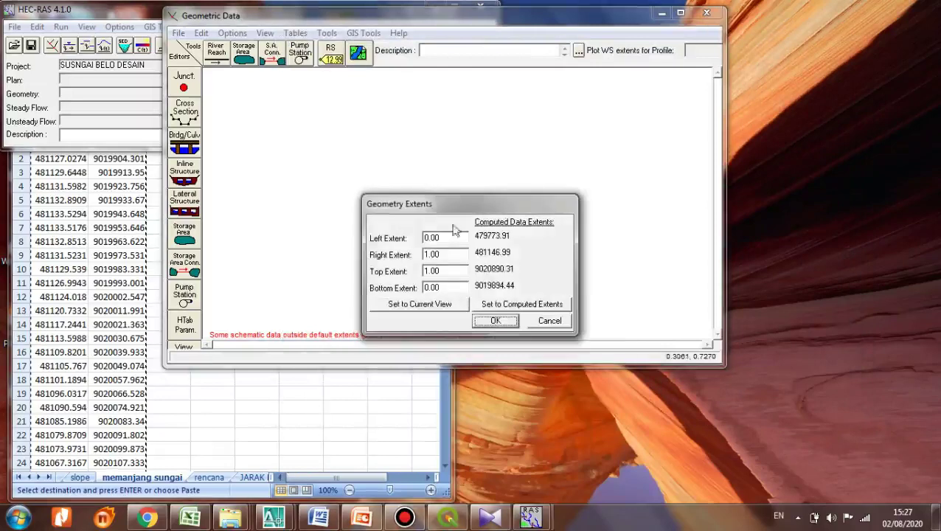
click(506, 307)
click(496, 321)
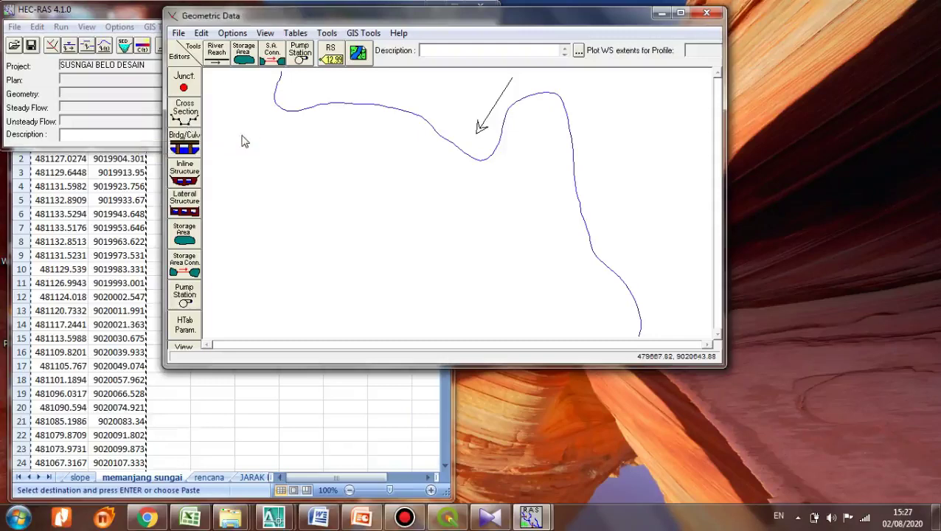
Add a new cross section at river station 1 on reach LATIHAN 1 of SUNGAI BELO and describe it as S-41.
click(200, 124)
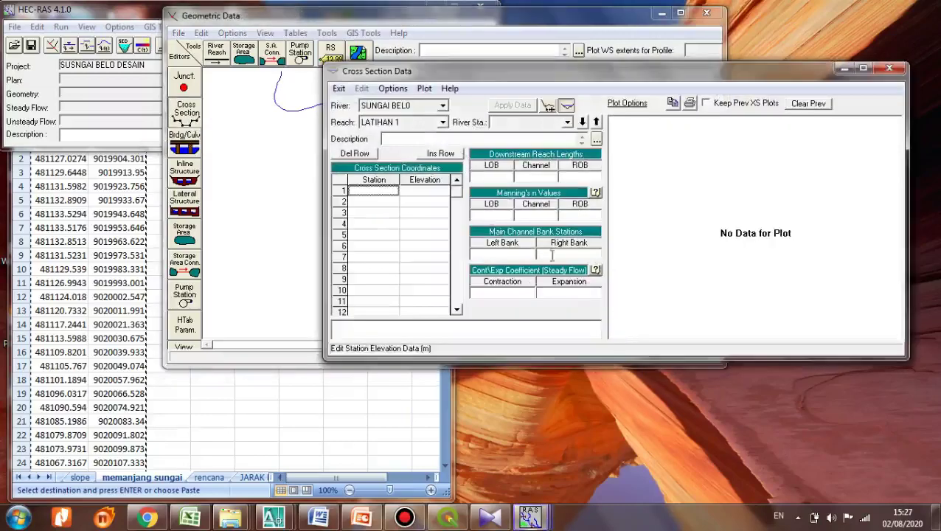
click(392, 88)
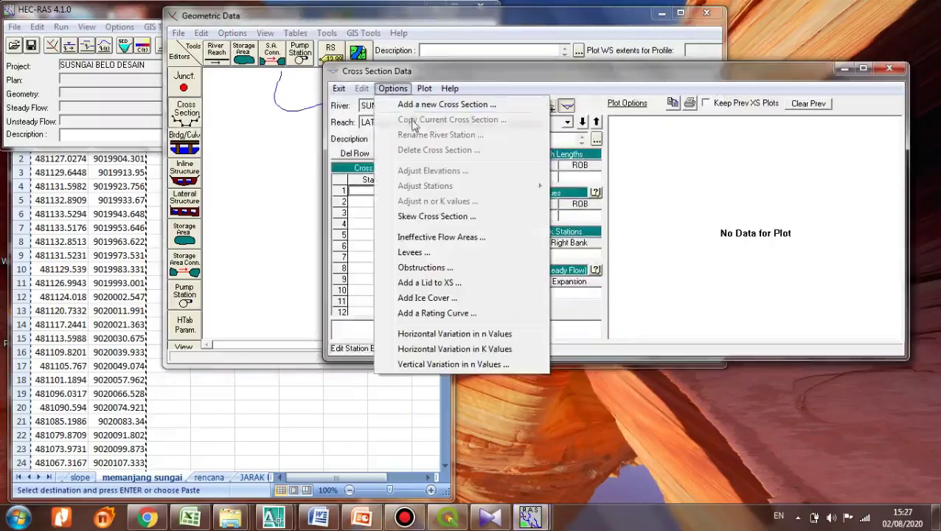
click(414, 104)
text(1)
click(590, 290)
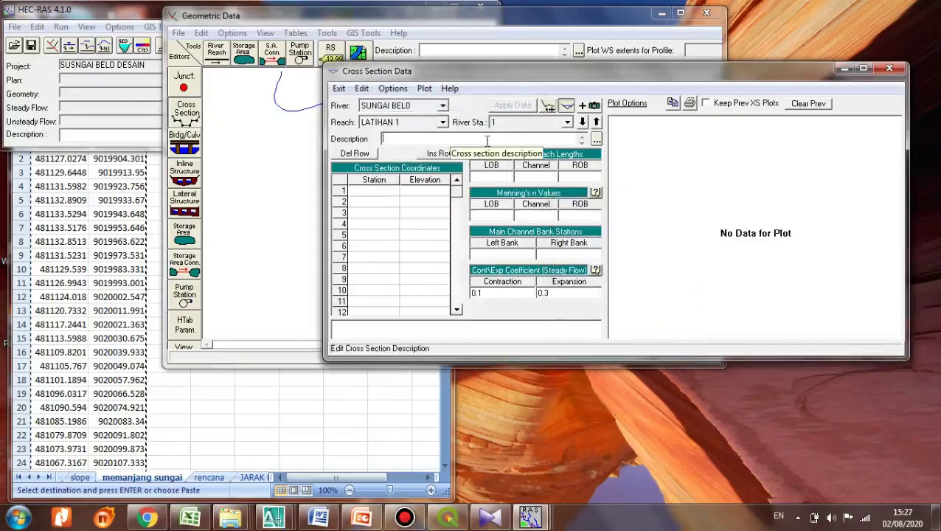
text(S-41)
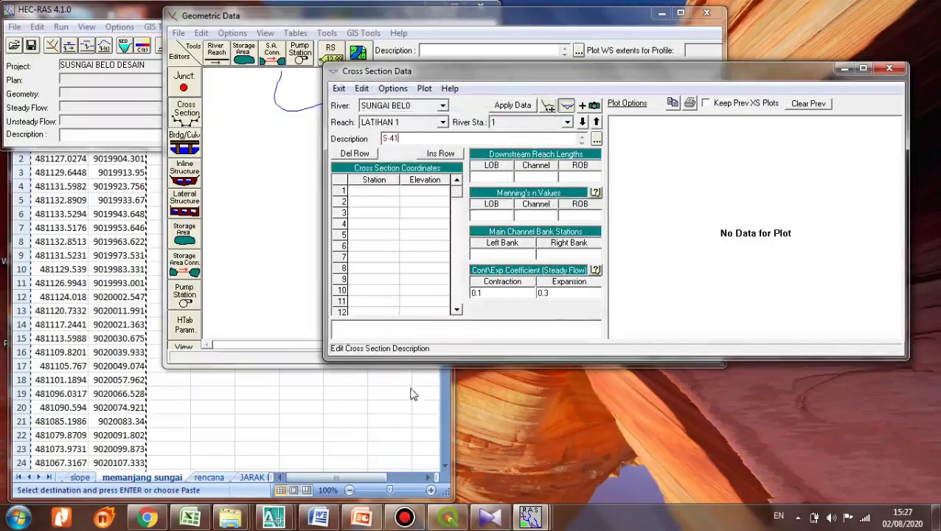
Switch to Excel and locate the S-41 station and elevation table on the rencana sheet.
click(151, 448)
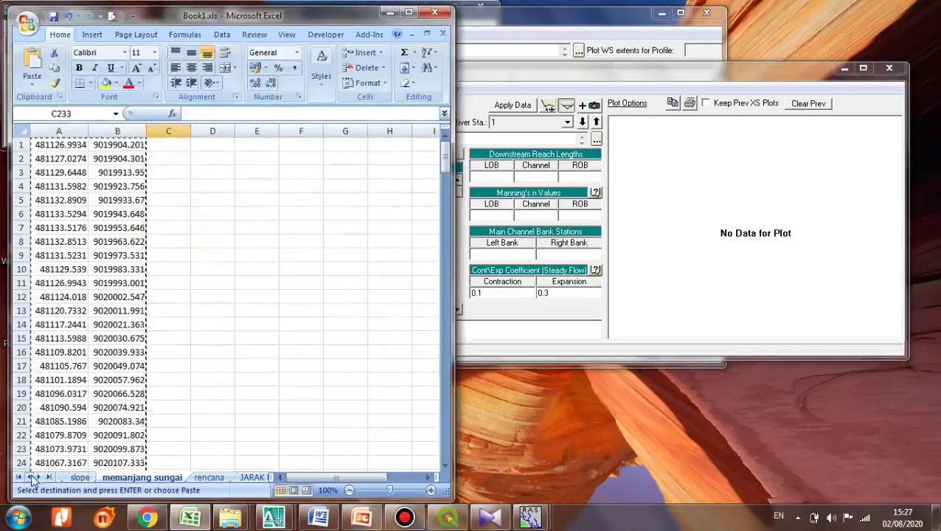
click(209, 477)
scroll(150, 368, down, 20)
scroll(174, 342, down, 20)
scroll(166, 338, down, 6)
scroll(162, 336, up, 3)
scroll(90, 303, down, 1)
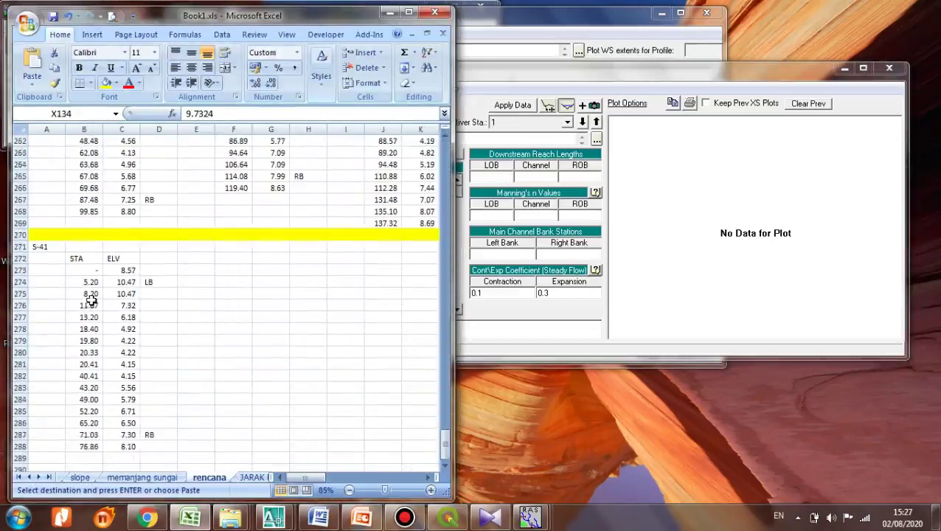